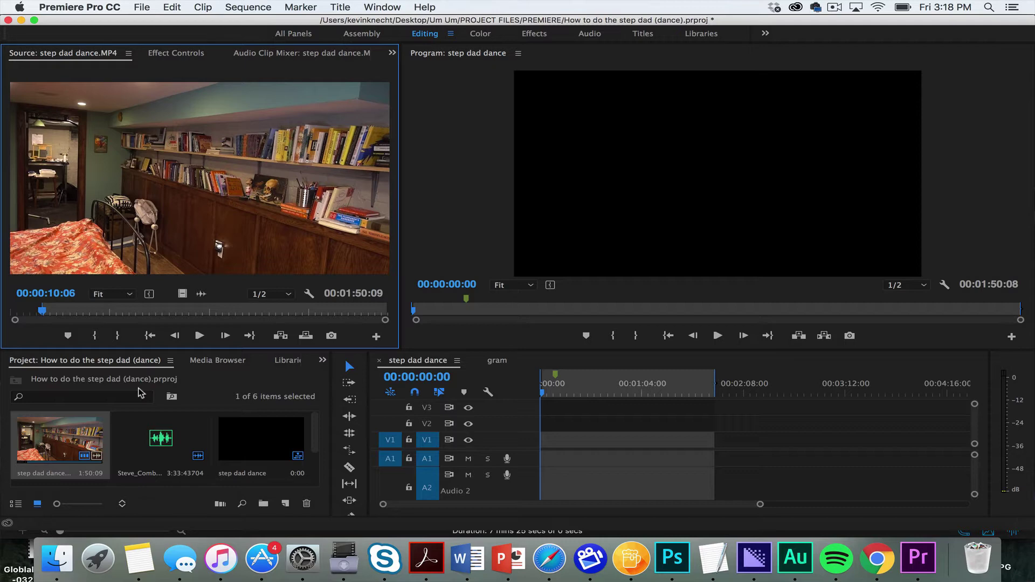
Place step dad dance.MP4 at the sequence start on V2/A2, play it back and select it
left_click(80, 431)
key("Left")
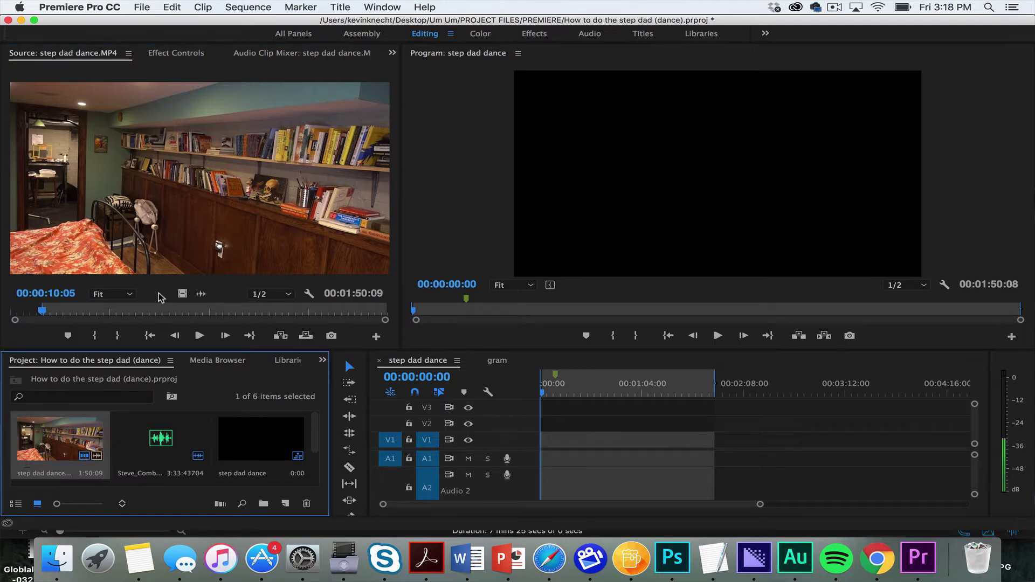
left_click_drag(61, 434, 534, 419)
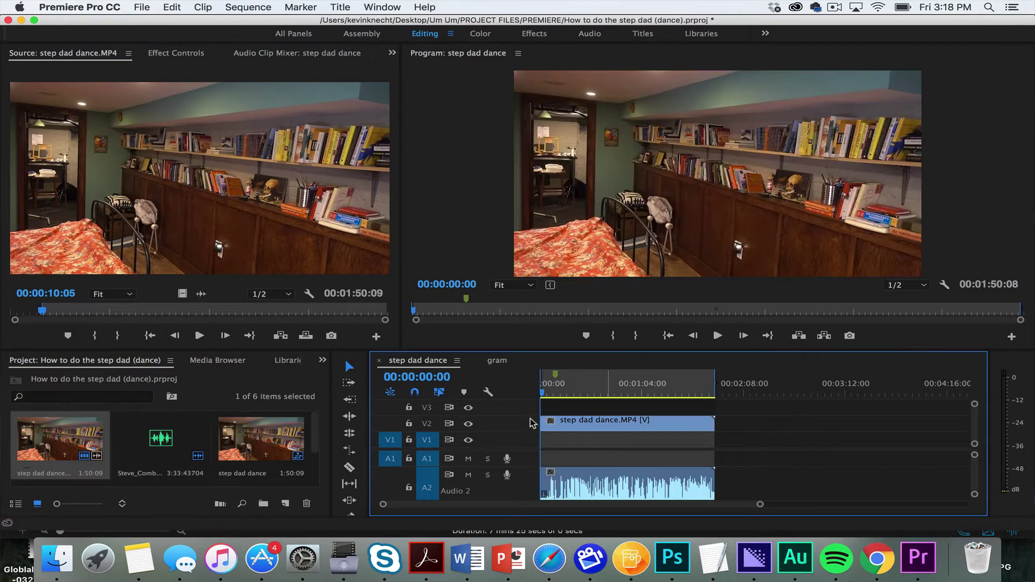
key("space")
left_click(568, 383)
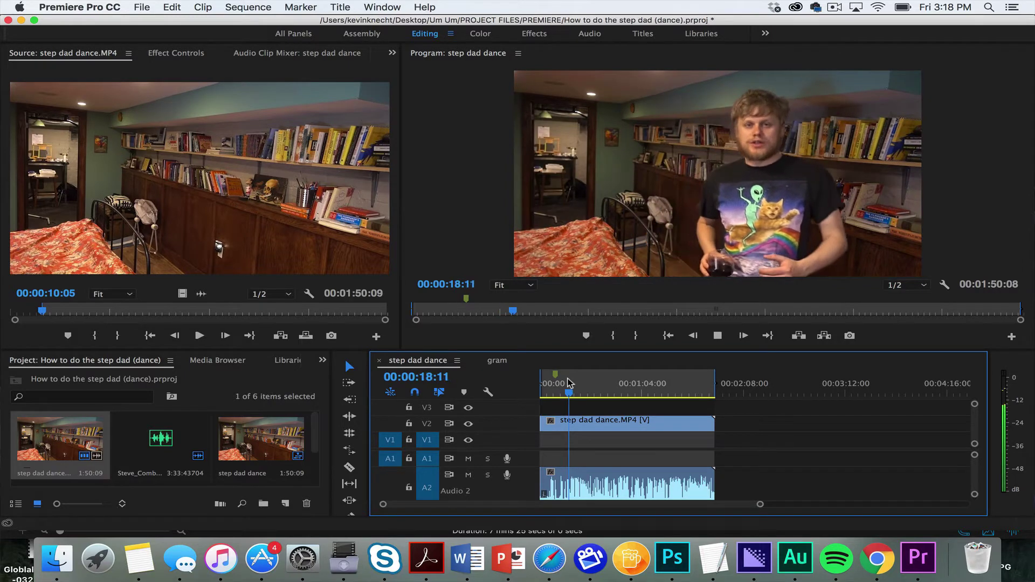
key("space")
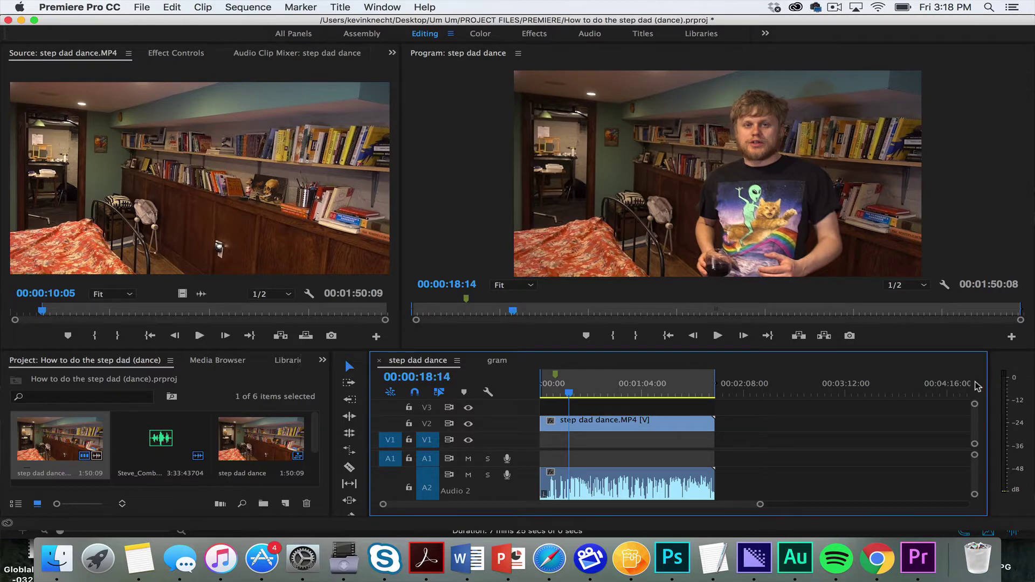
left_click(609, 478)
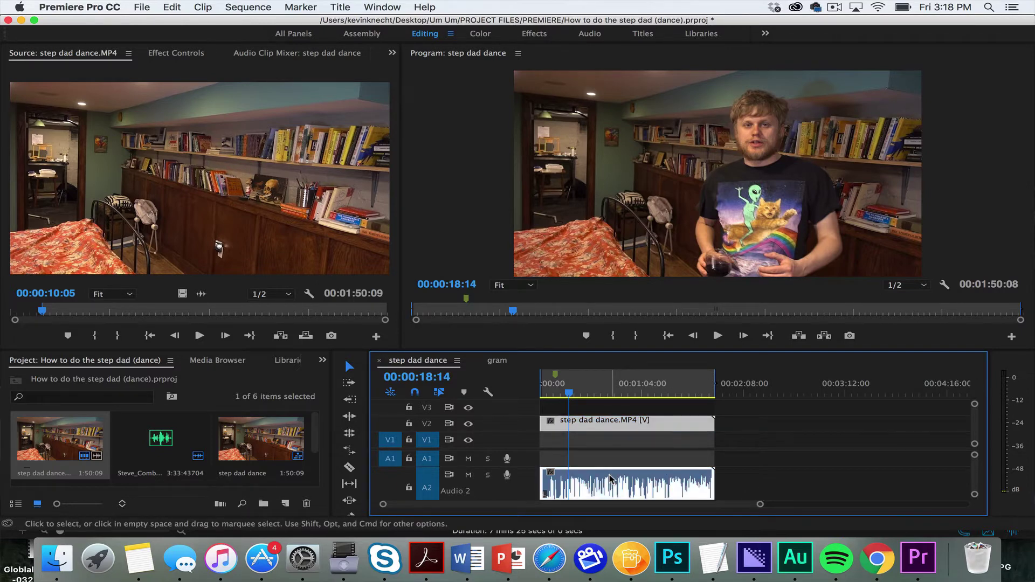
Send the A2 dialogue audio to Adobe Audition with Edit Clip In Adobe Audition
right_click(610, 478)
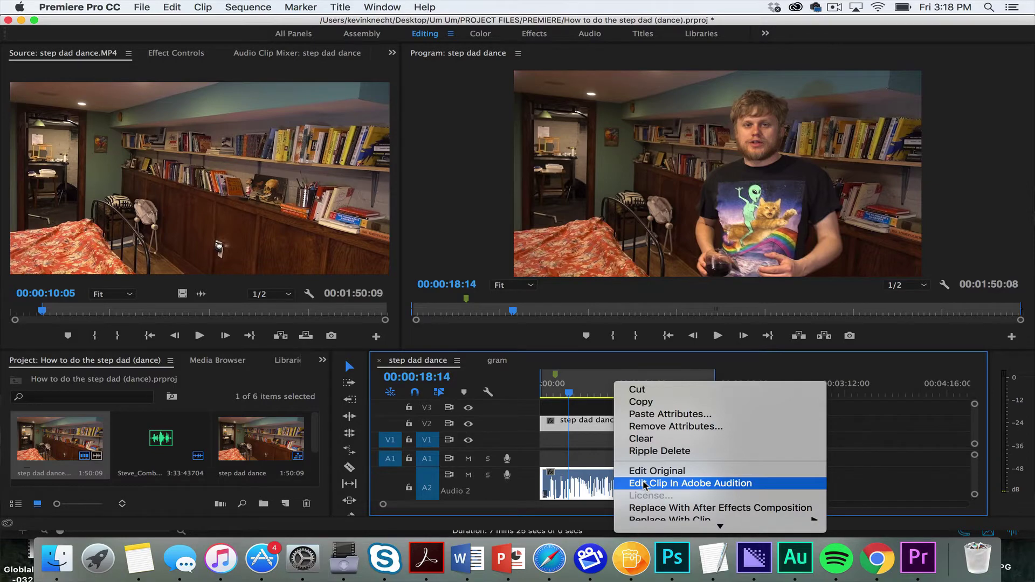
left_click(644, 483)
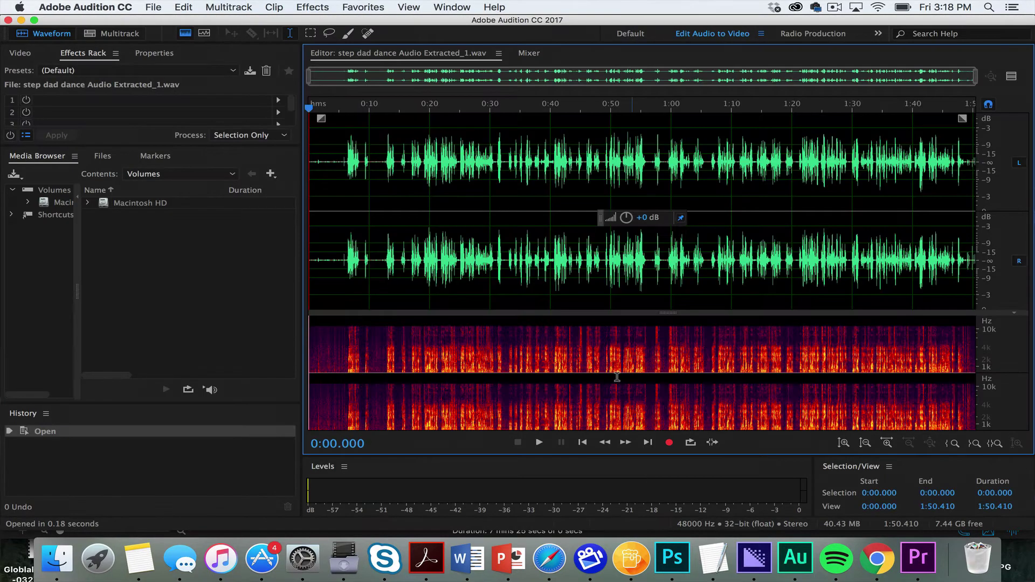
Select the whole waveform and boost its gain by +5 dB
left_click(640, 218)
double_click(544, 205)
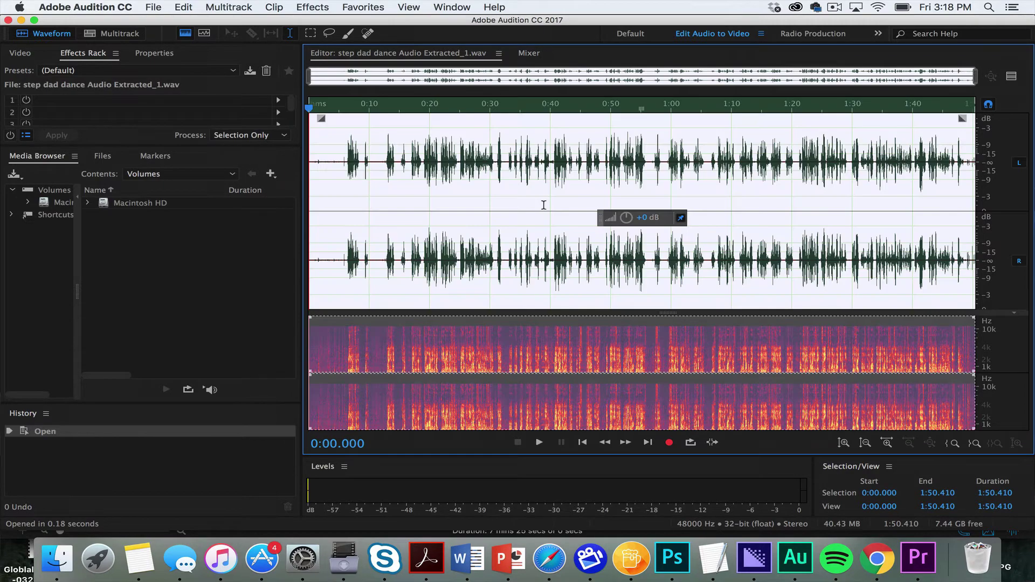
left_click(643, 218)
key("Return")
key("space")
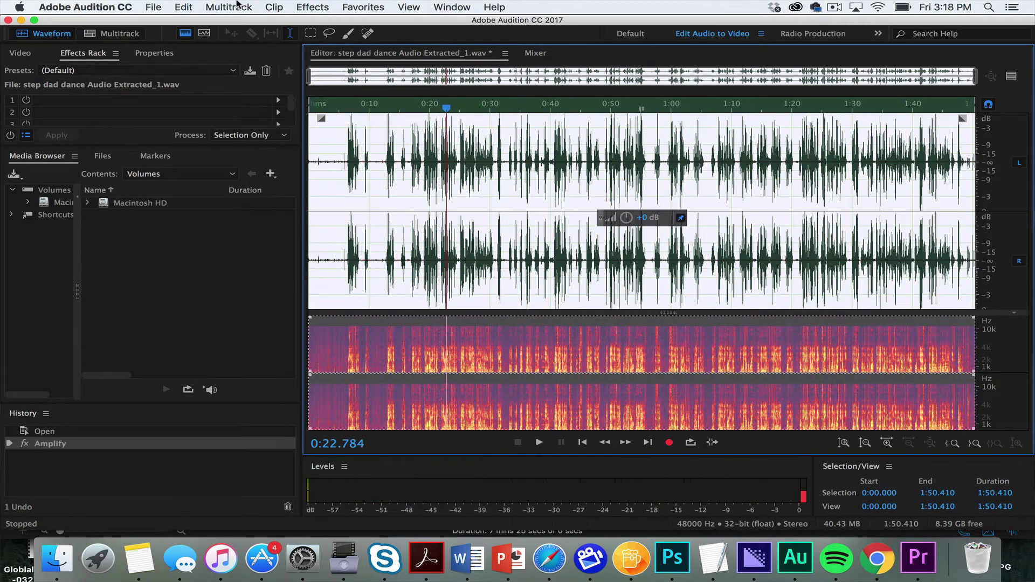
Apply the Hard Limiter from Amplitude and Compression and save the audio file
left_click(313, 7)
mouse_move(332, 160)
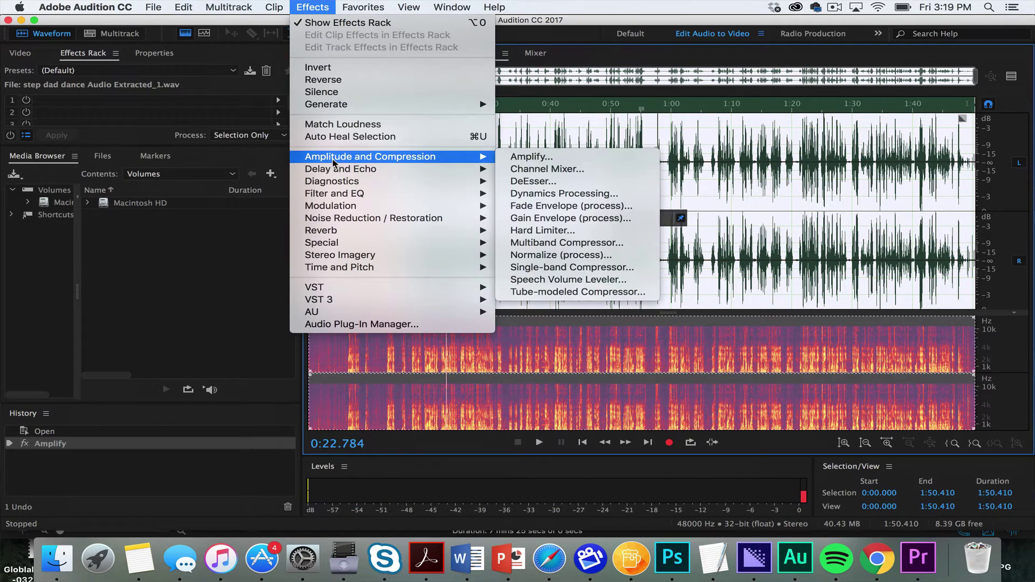
left_click(532, 231)
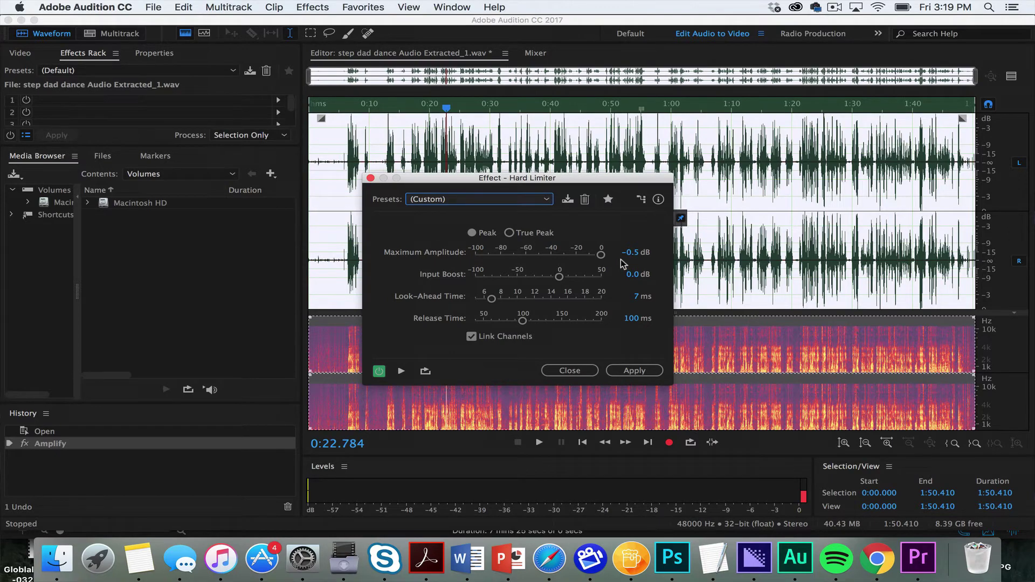
left_click(634, 370)
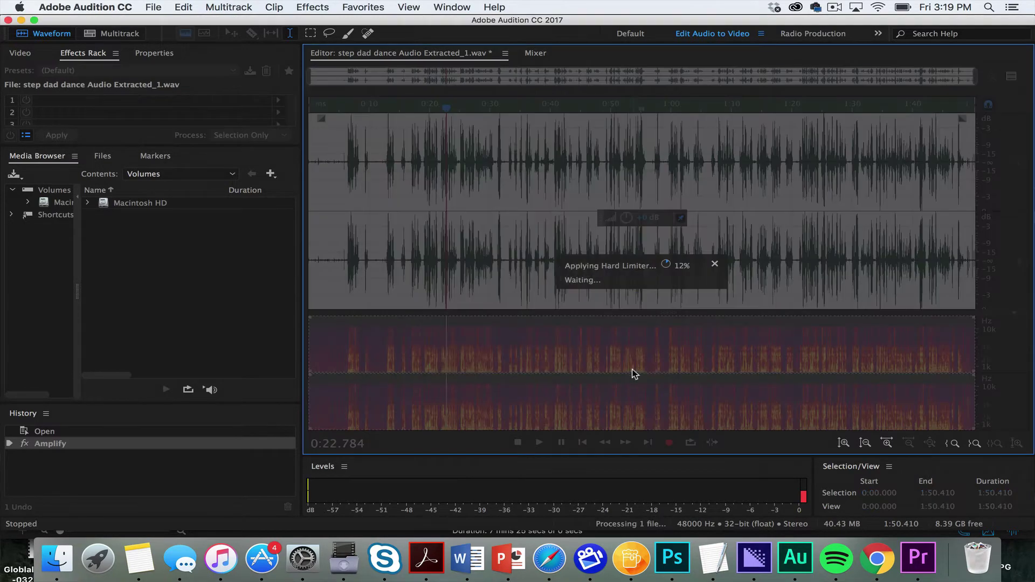
key("super+s")
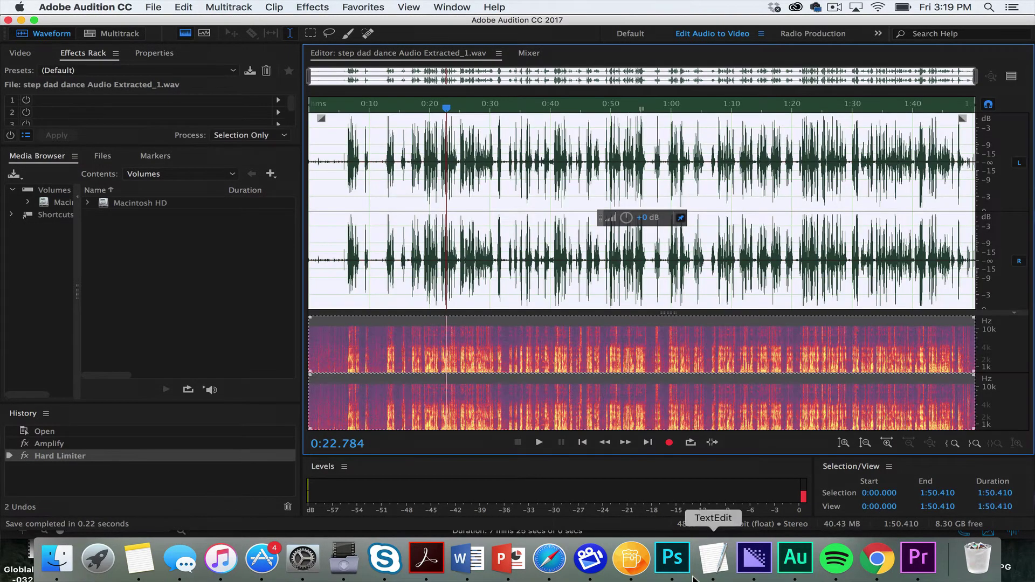
Back in Premiere, play the sequence with the boosted audio and stop at 21:12
left_click(928, 560)
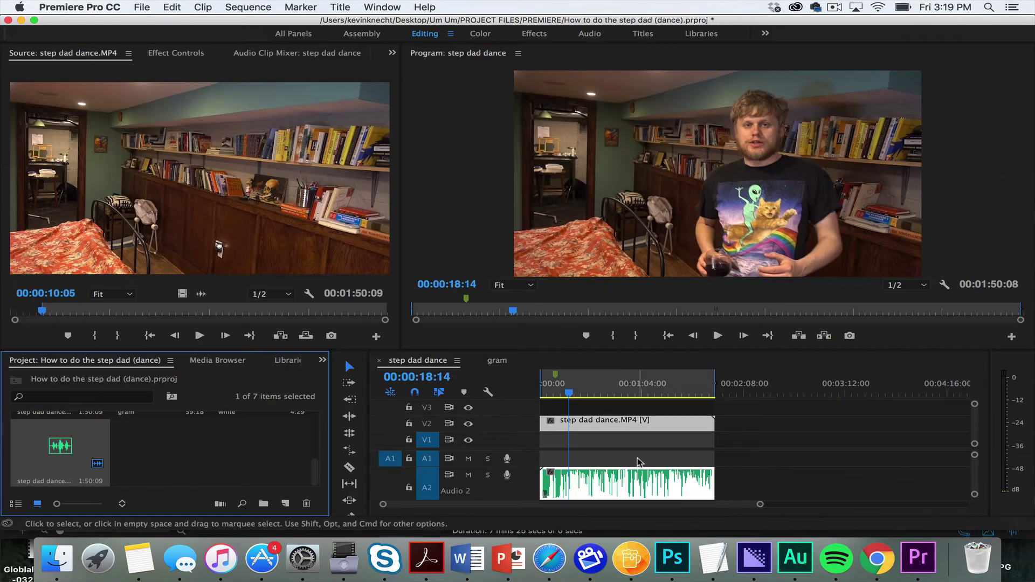
key("space")
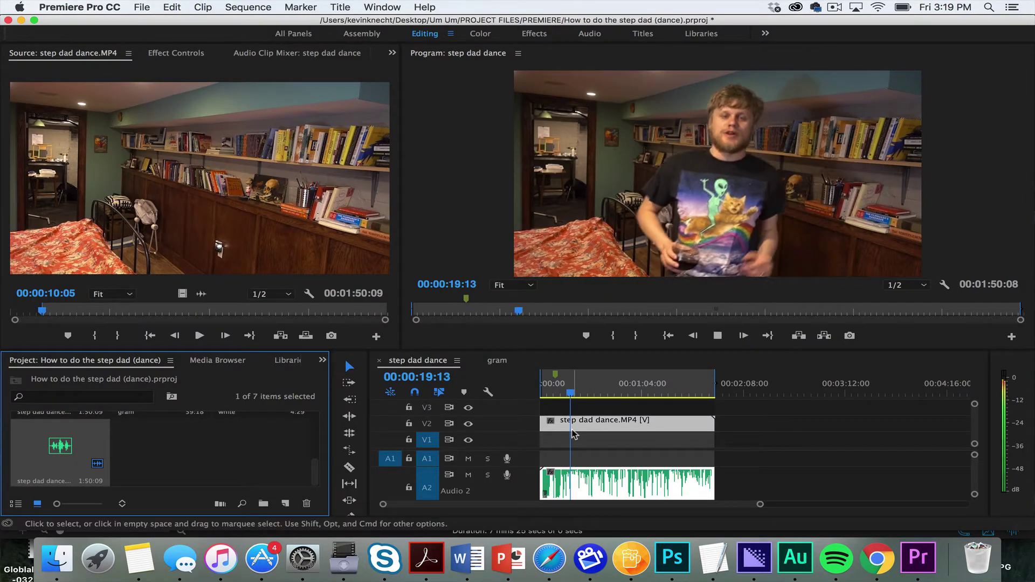
key("space")
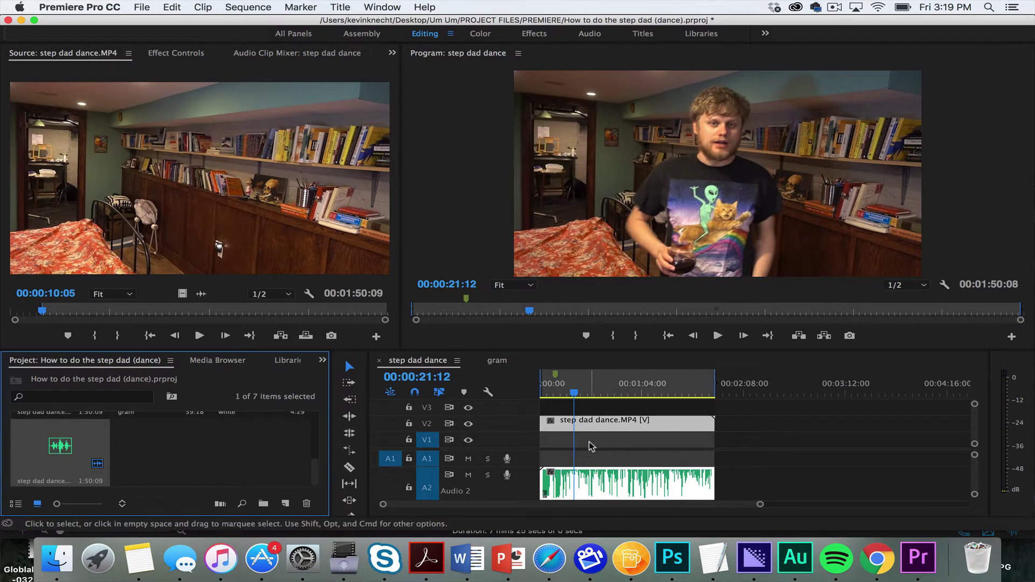
Razor two cuts after 21:12, ripple delete the middle piece, and preview the Steve_Combs music
key("c")
left_click(576, 478)
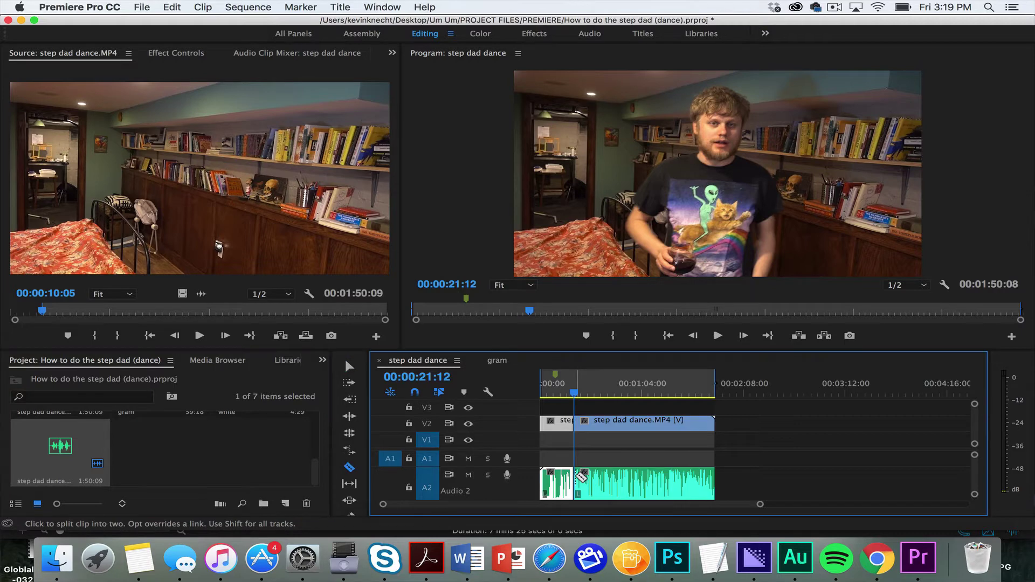
left_click(623, 478)
key("v")
left_click(598, 429)
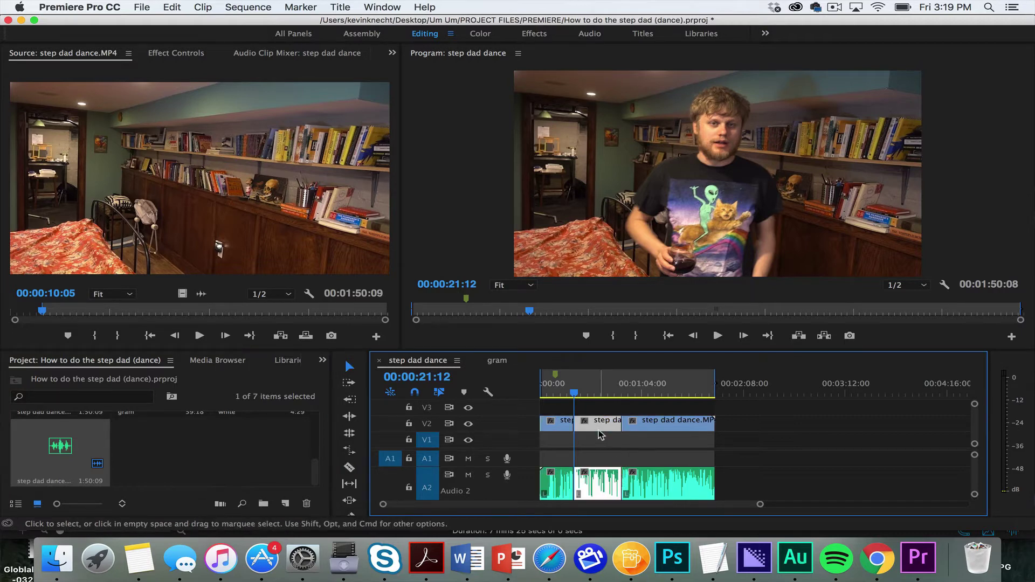
key("shift+Delete")
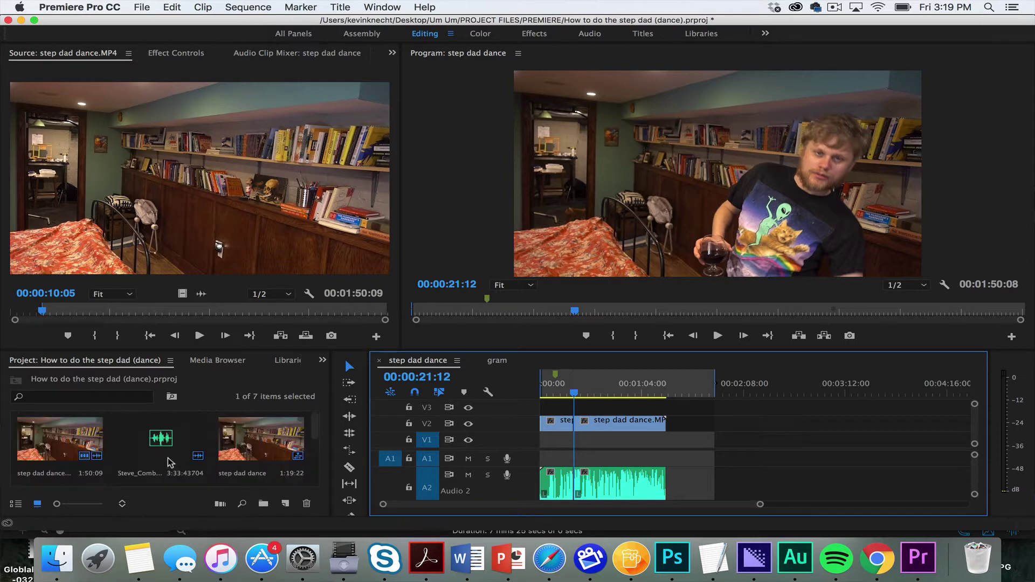
double_click(168, 457)
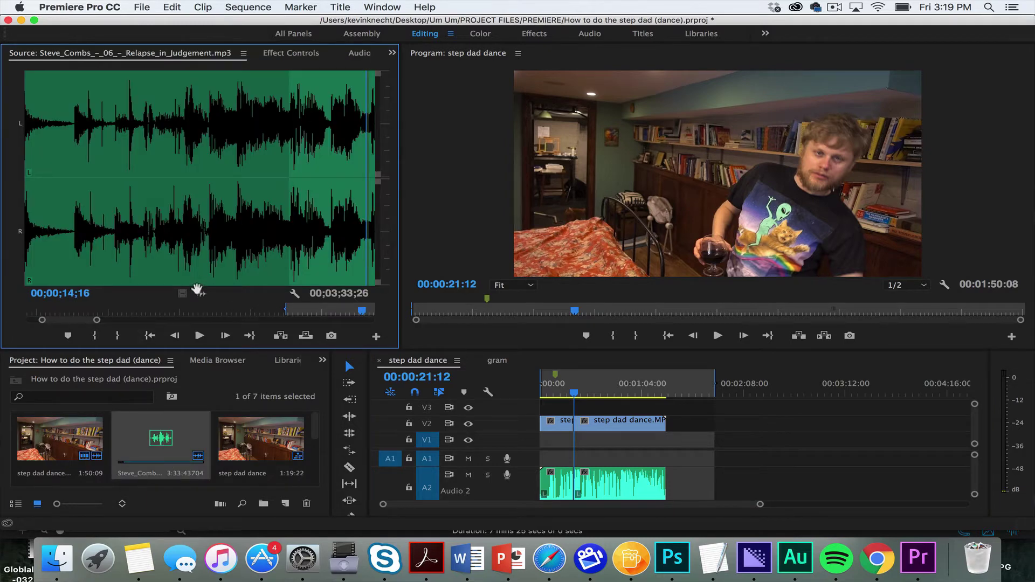
Place the Steve_Combs music on A1 at the sequence start and set its Volume Level to -19 dB
left_click_drag(201, 293, 545, 456)
key("space")
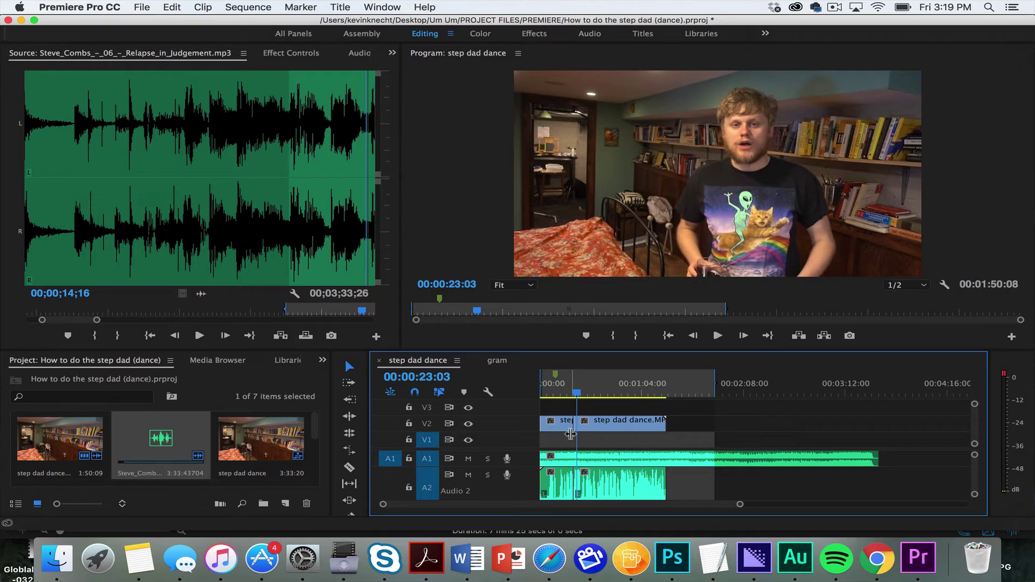
left_click(591, 459)
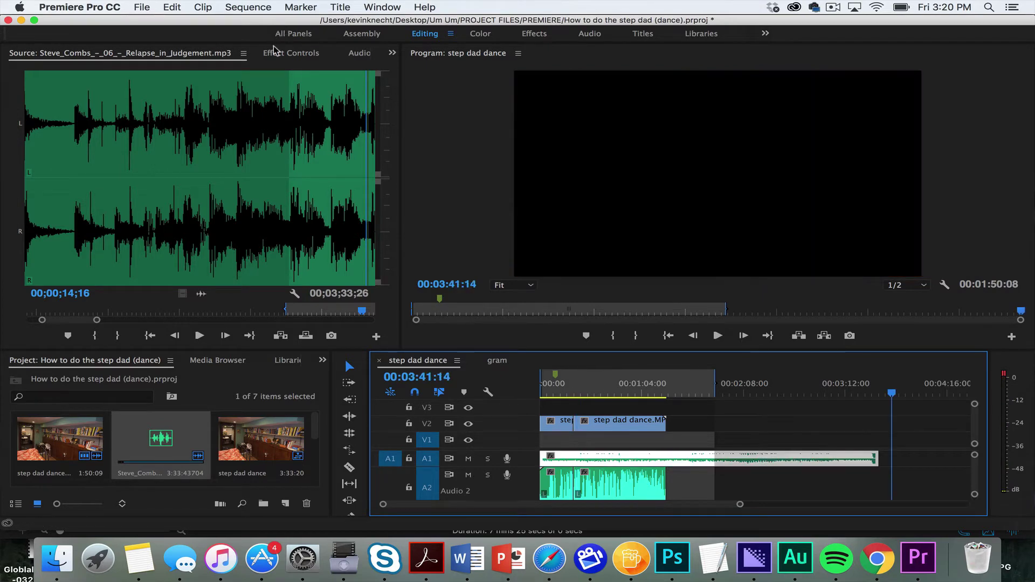
left_click(276, 53)
left_click(168, 130)
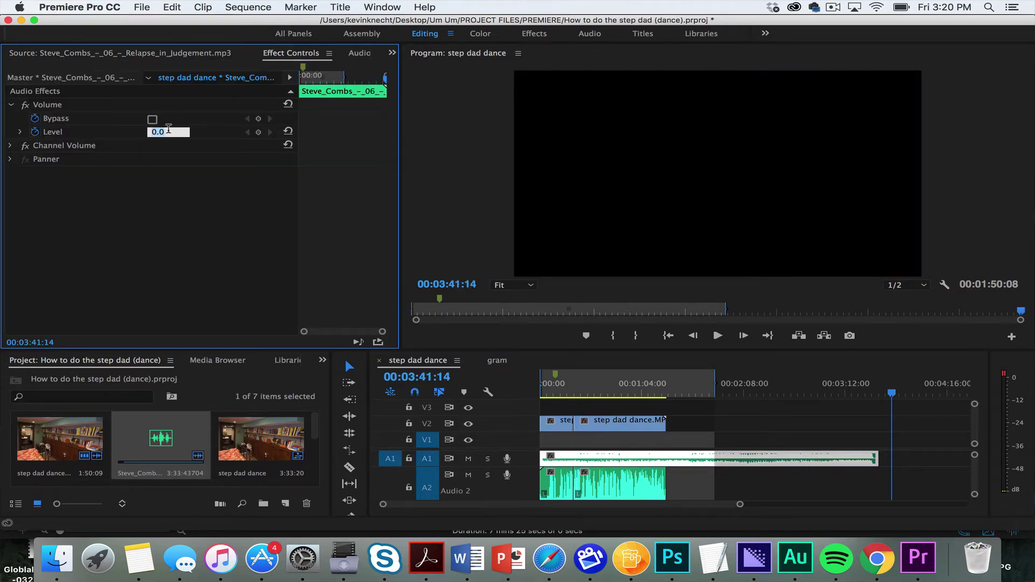
type("-19")
key("Return")
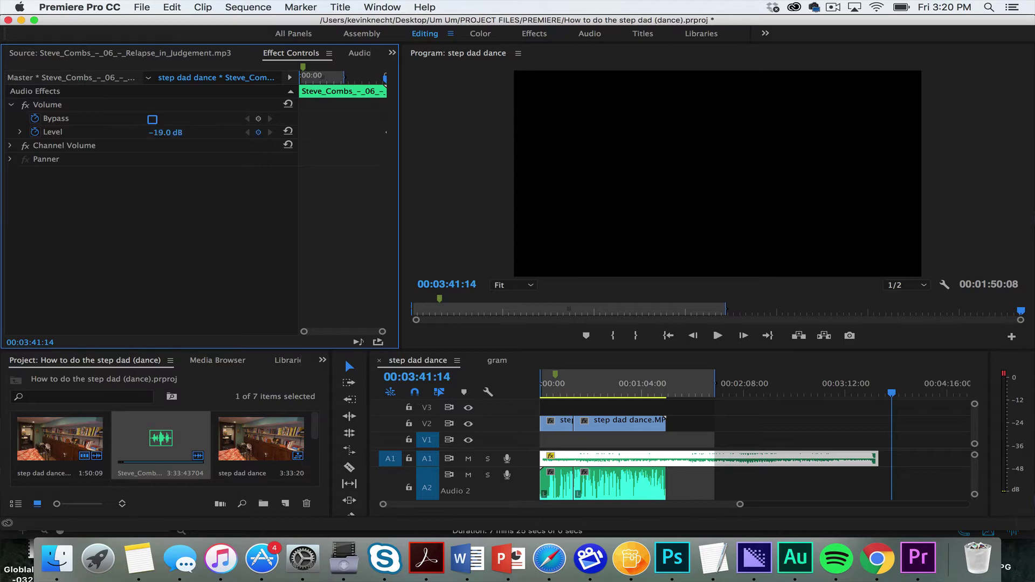
Play the sequence from about 21 seconds to hear the music under the dialogue
left_click(552, 383)
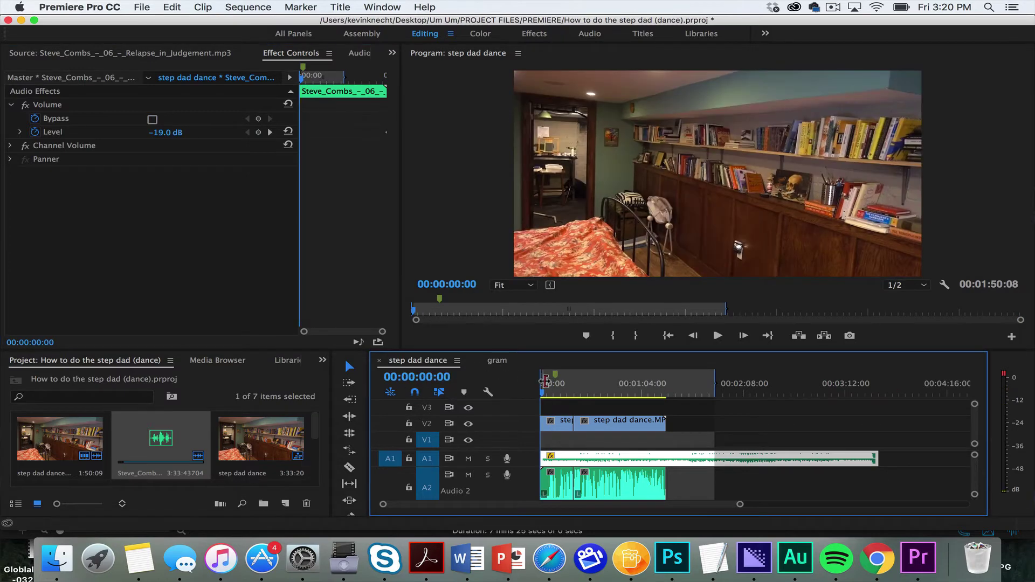
left_click(574, 389)
key("space")
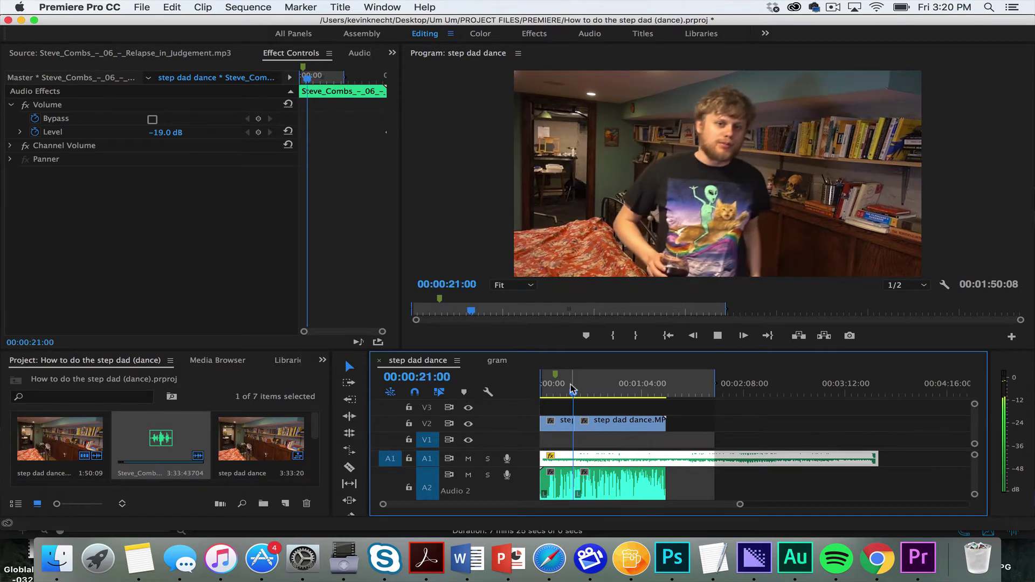
left_click(374, 57)
Check the audio mixer levels during playback, then stop and move the playhead to about 32 seconds
left_click(372, 53)
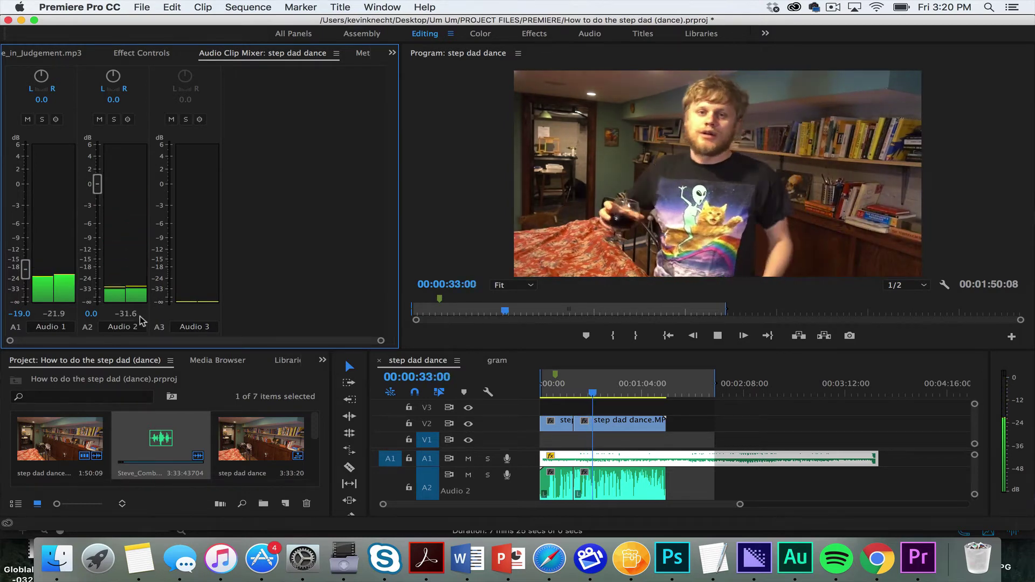
key("space")
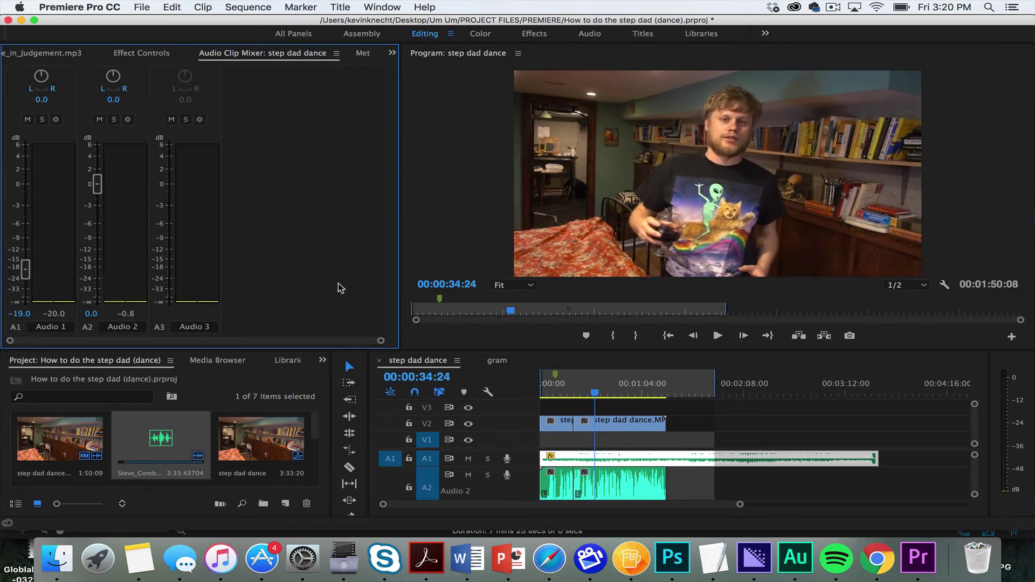
left_click_drag(623, 394, 624, 397)
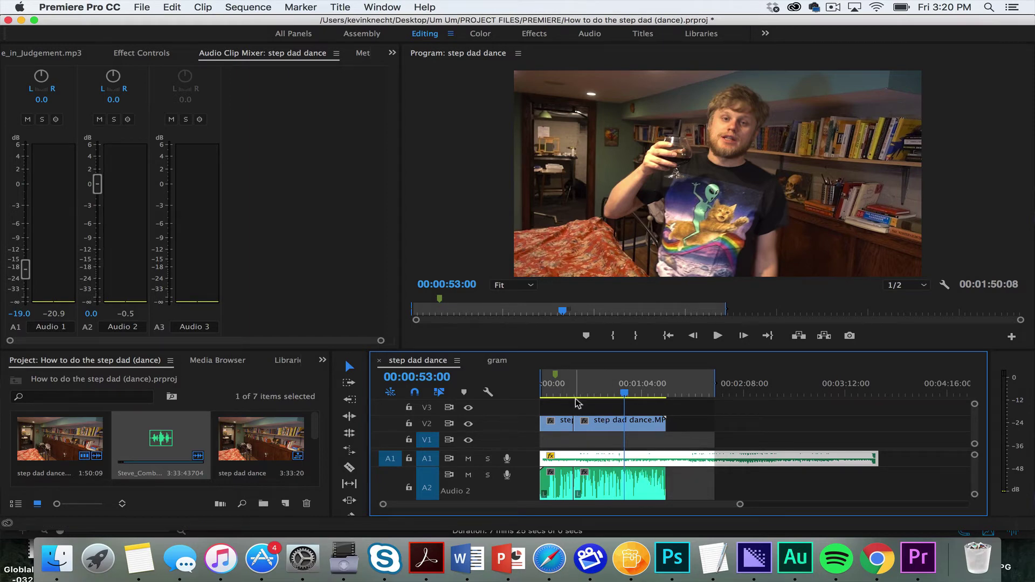
left_click(593, 387)
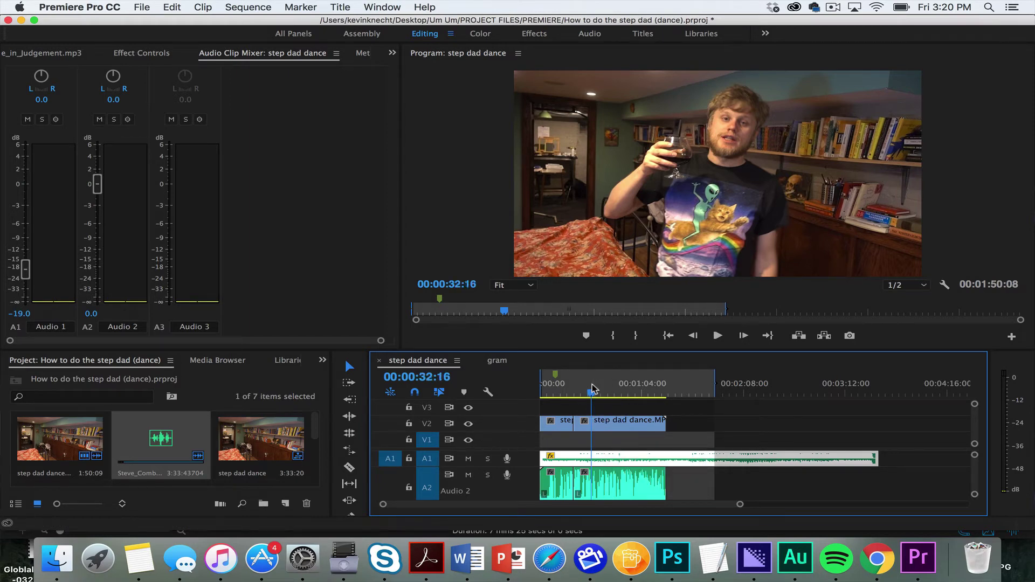
Undo the music addition and clip split, and deselect the sequence clips
key("super+z")
key("super+z")
key("super+z")
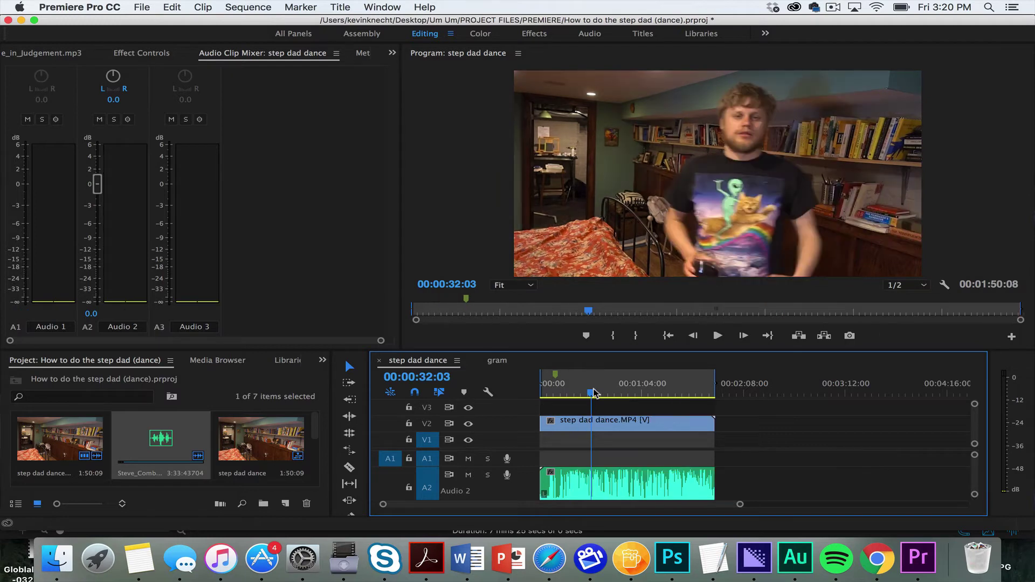
left_click(563, 407)
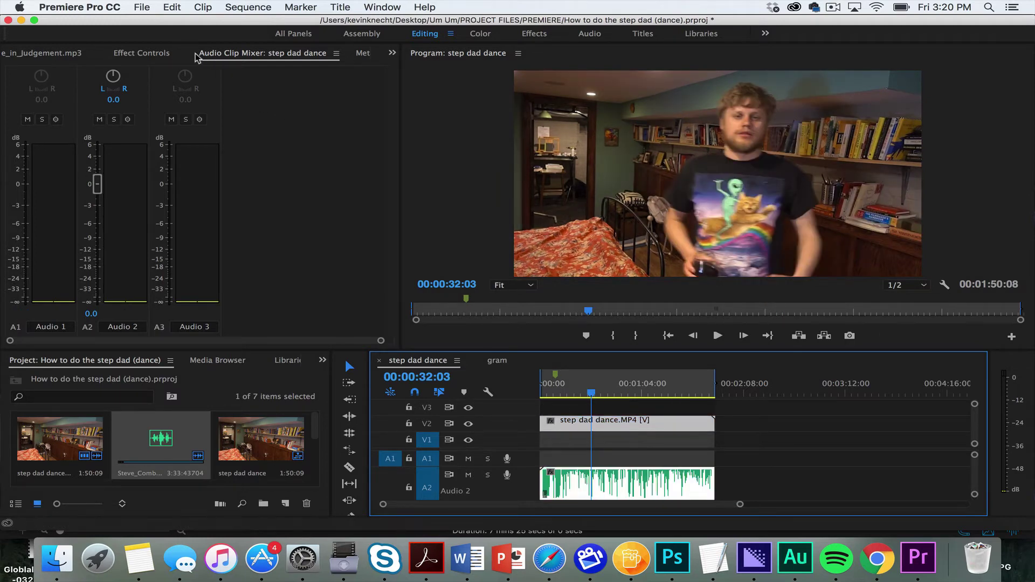
left_click(323, 365)
Apply Video Effects > Adjust > Levels to the dance clip and reveal the Color Correction effects
left_click(349, 436)
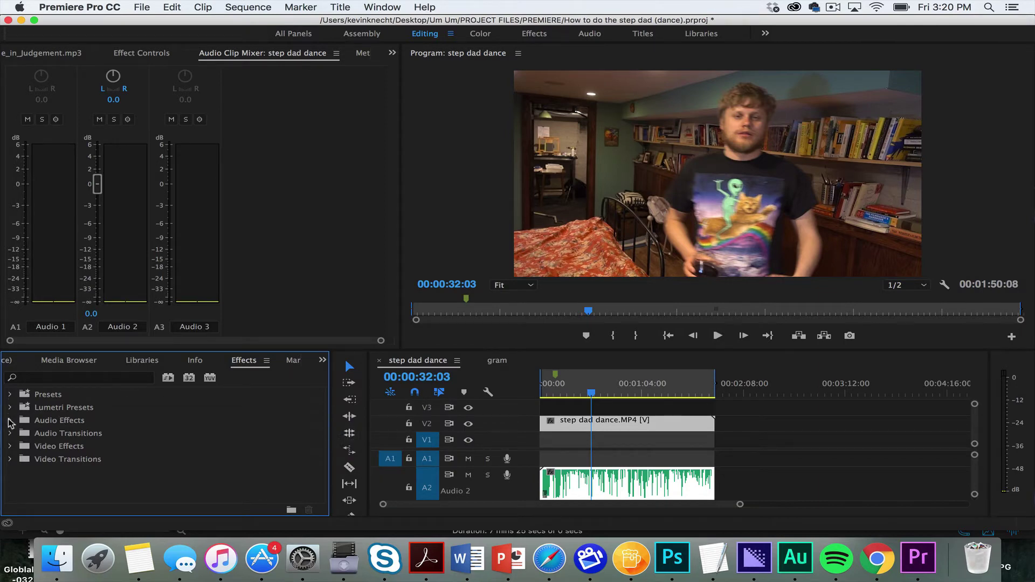
left_click(10, 446)
left_click(19, 459)
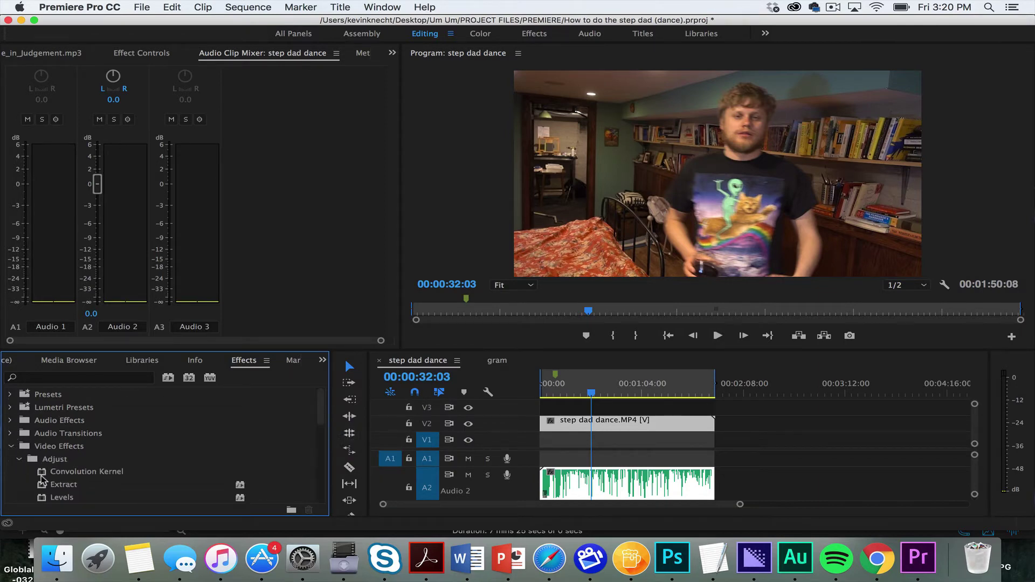
left_click(73, 502)
left_click(12, 446)
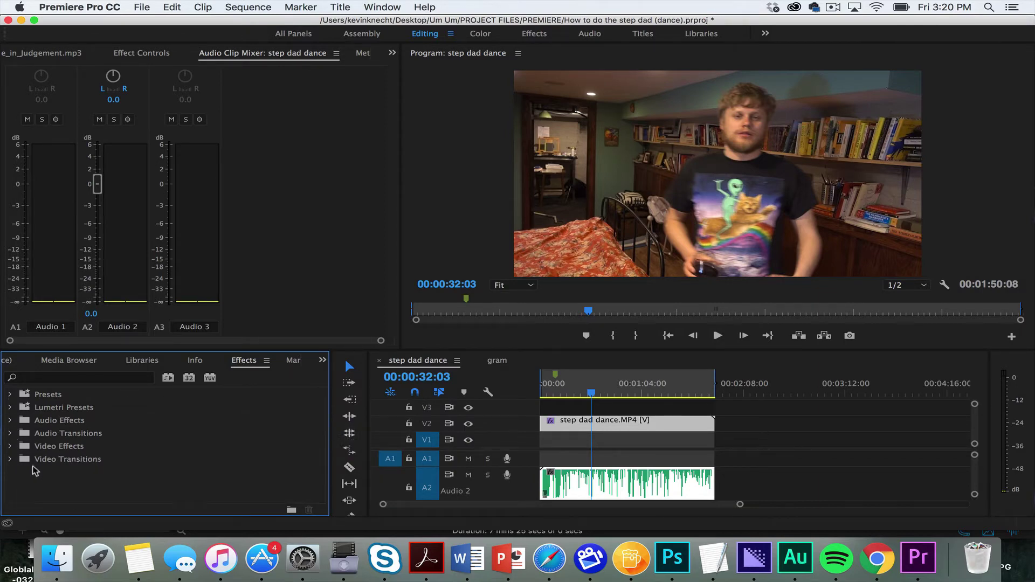
left_click(10, 446)
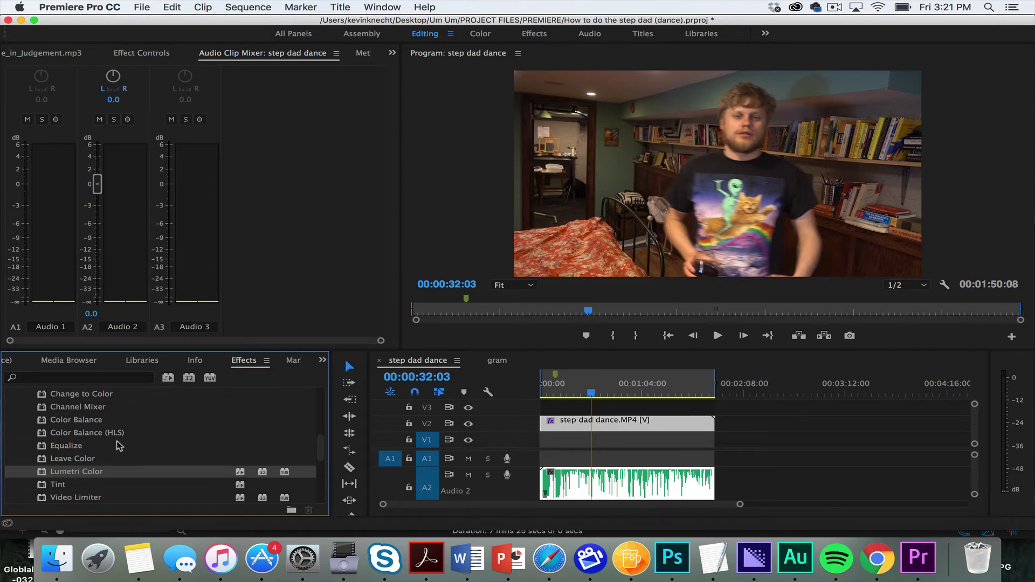
In Effect Controls, set Levels RGB black/white input to 11/248 and blue white input to 244
left_click(150, 56)
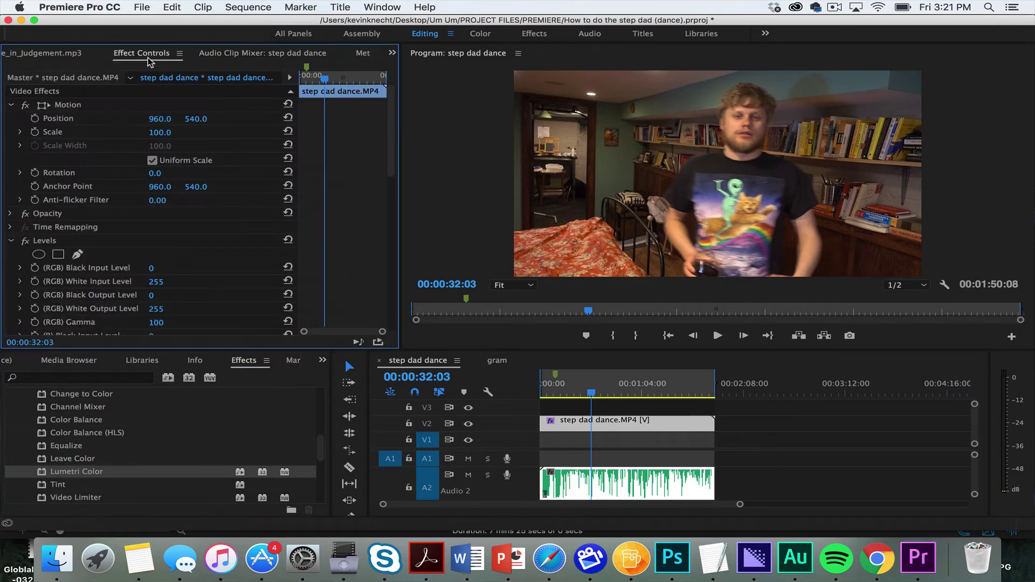
scroll(204, 282, "down", 2)
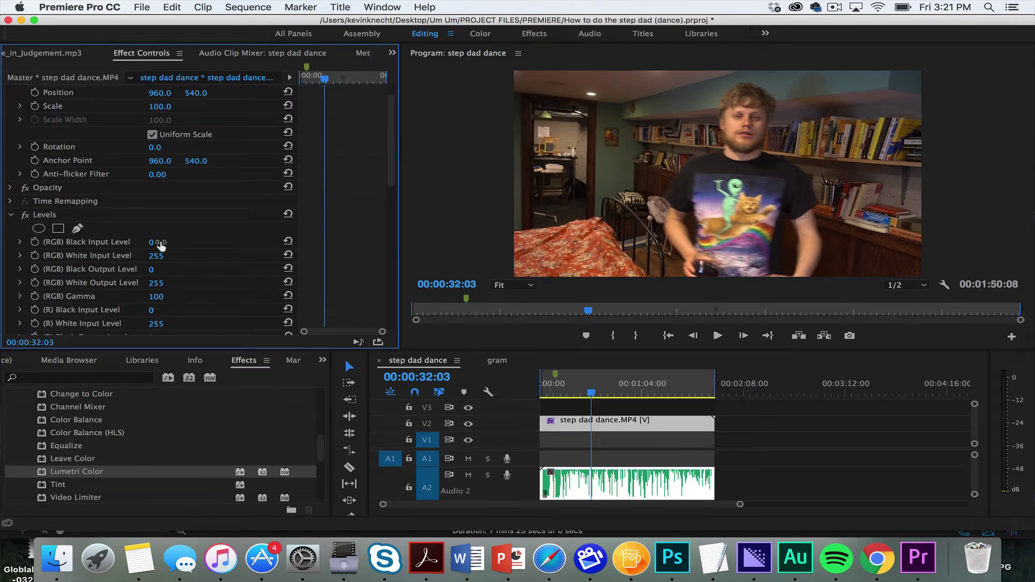
left_click_drag(161, 246, 187, 298)
scroll(195, 305, "down", 10)
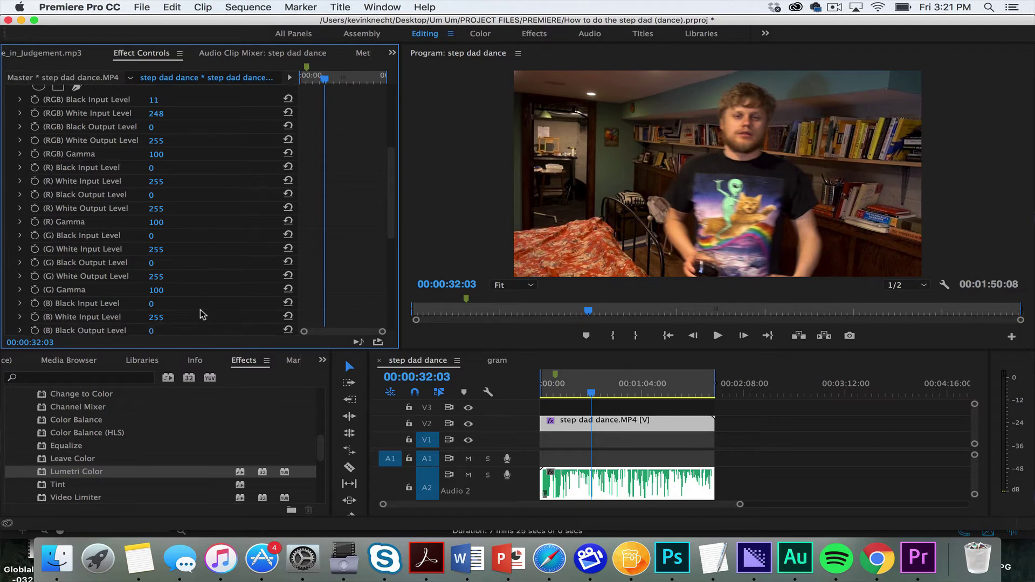
scroll(201, 311, "down", 6)
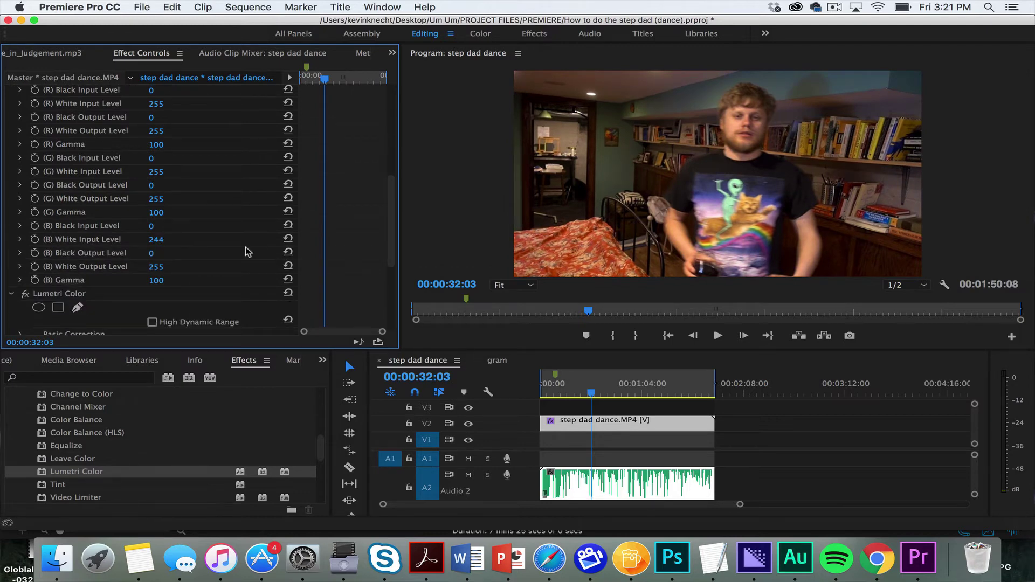
scroll(241, 250, "down", 5)
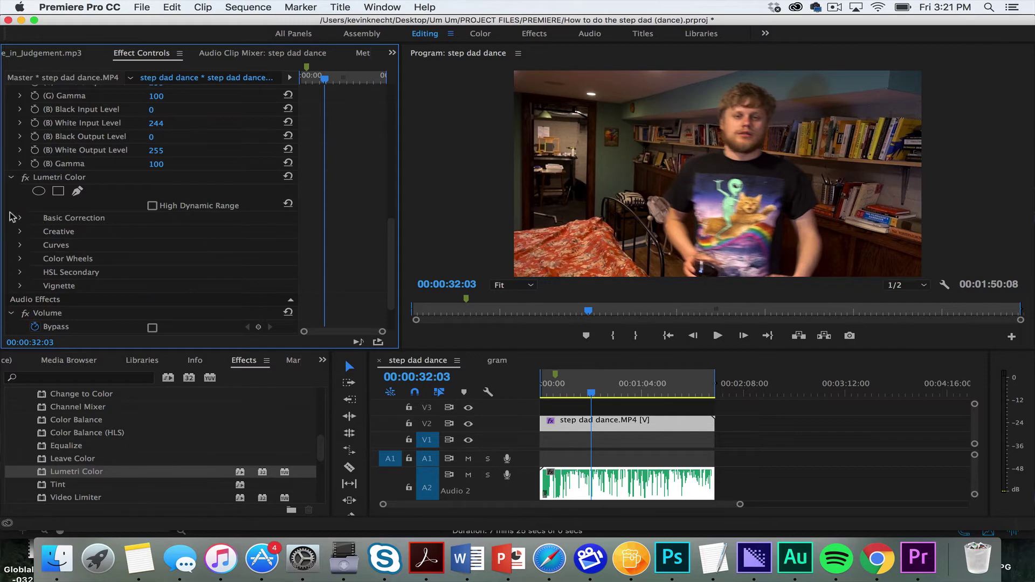
left_click(20, 218)
scroll(93, 290, "down", 2)
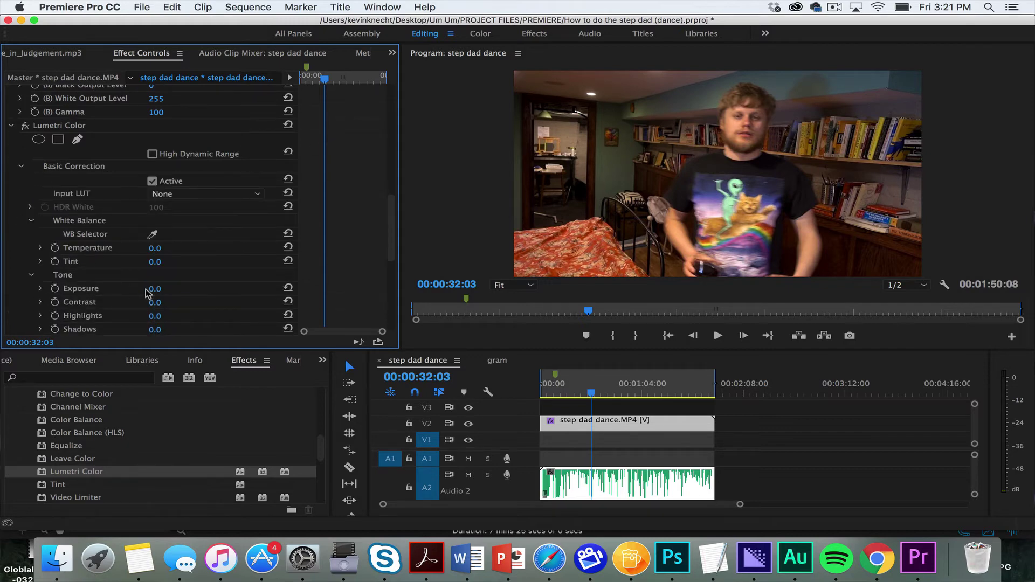
Set Lumetri Basic Correction Exposure to 0.2 and Contrast to 6.0, then expand Creative
left_click_drag(148, 292, 155, 293)
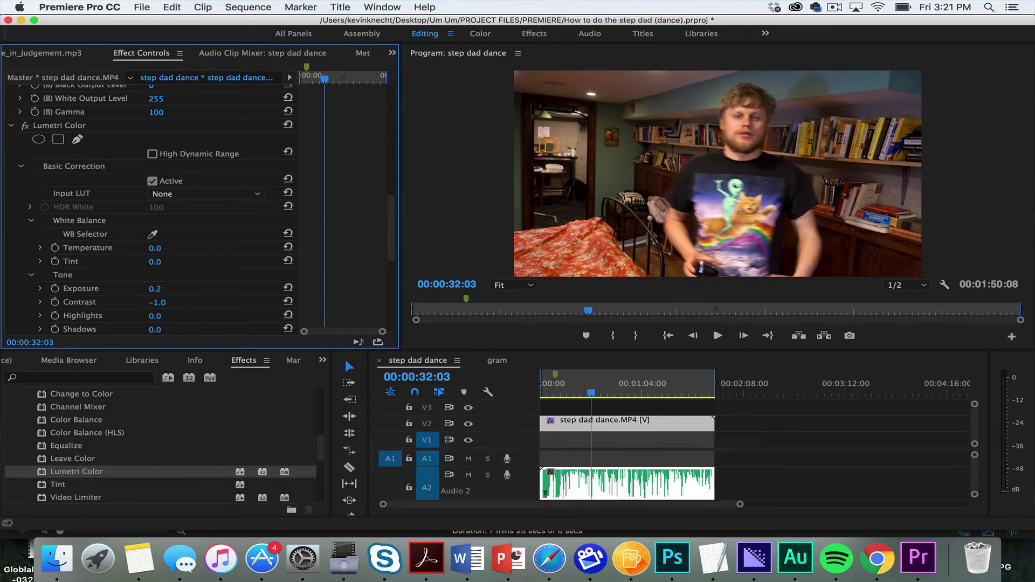
left_click_drag(156, 302, 167, 302)
scroll(60, 286, "down", 5)
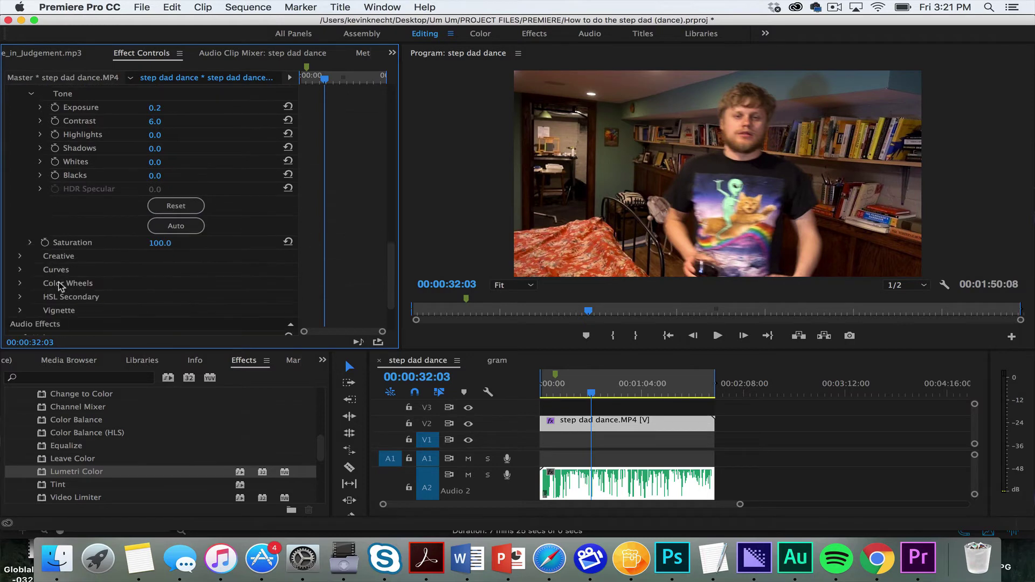
left_click(20, 257)
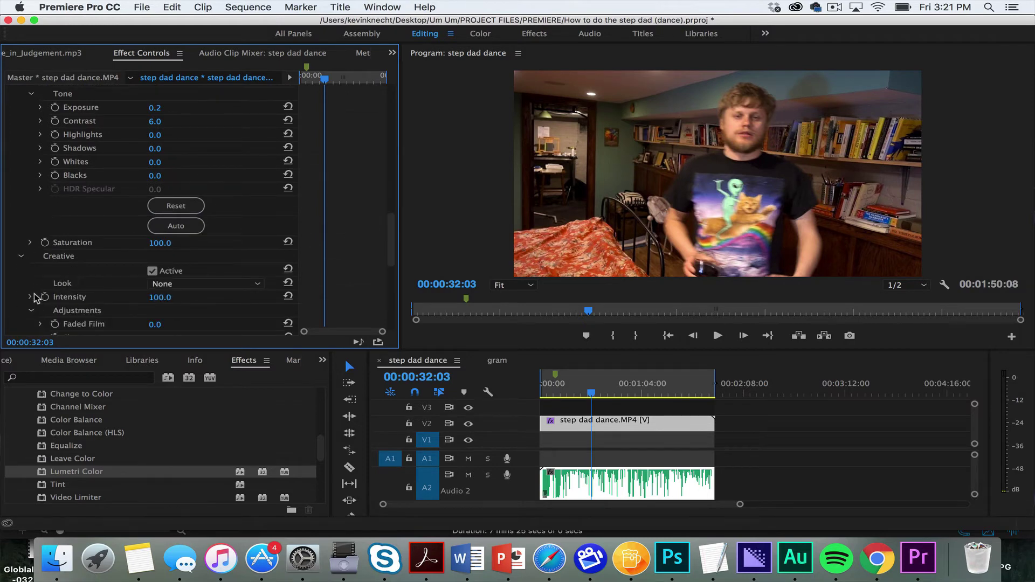
scroll(65, 295, "down", 3)
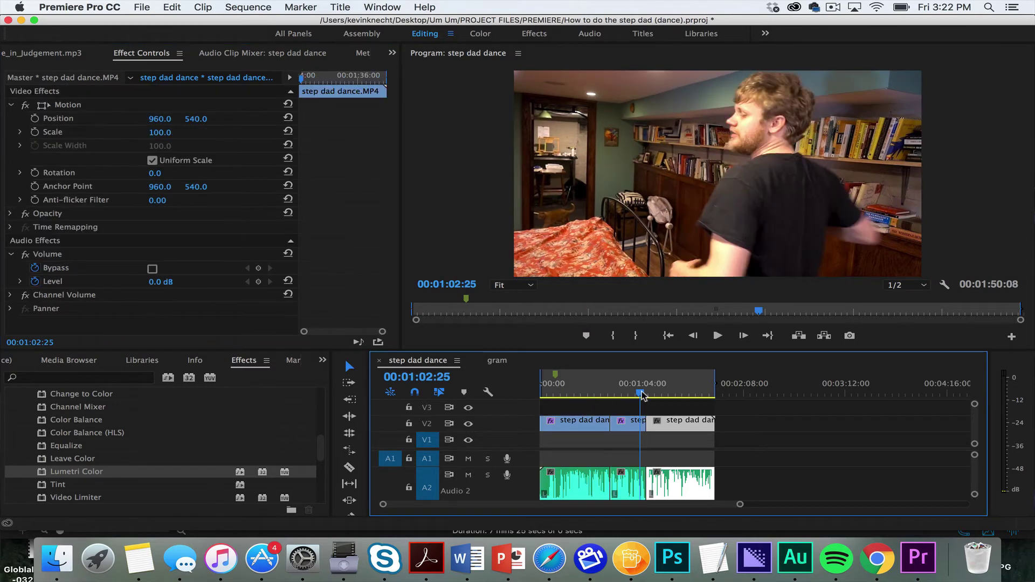
left_click_drag(642, 395, 642, 395)
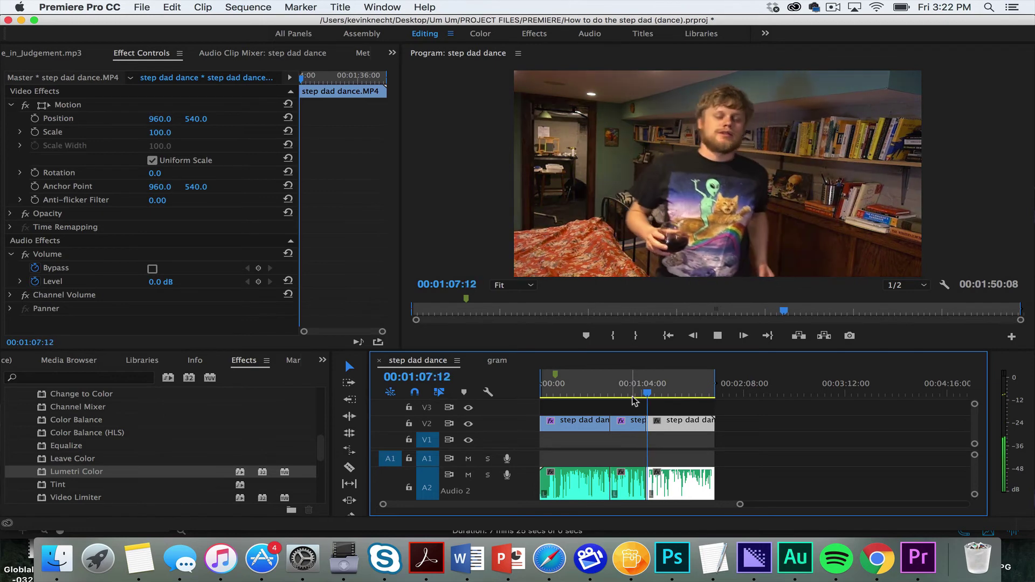
key("space")
left_click(636, 389)
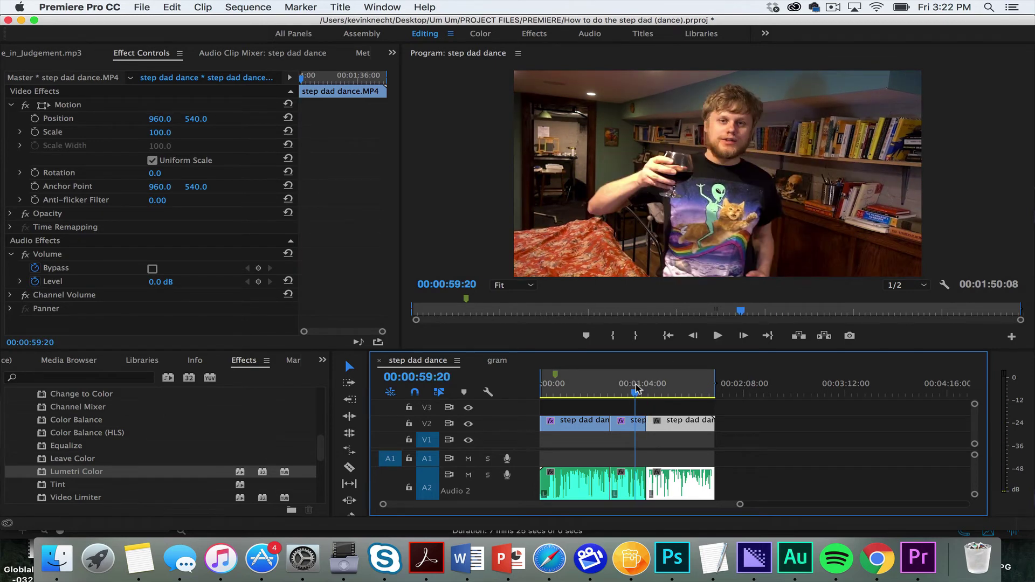
left_click(629, 424)
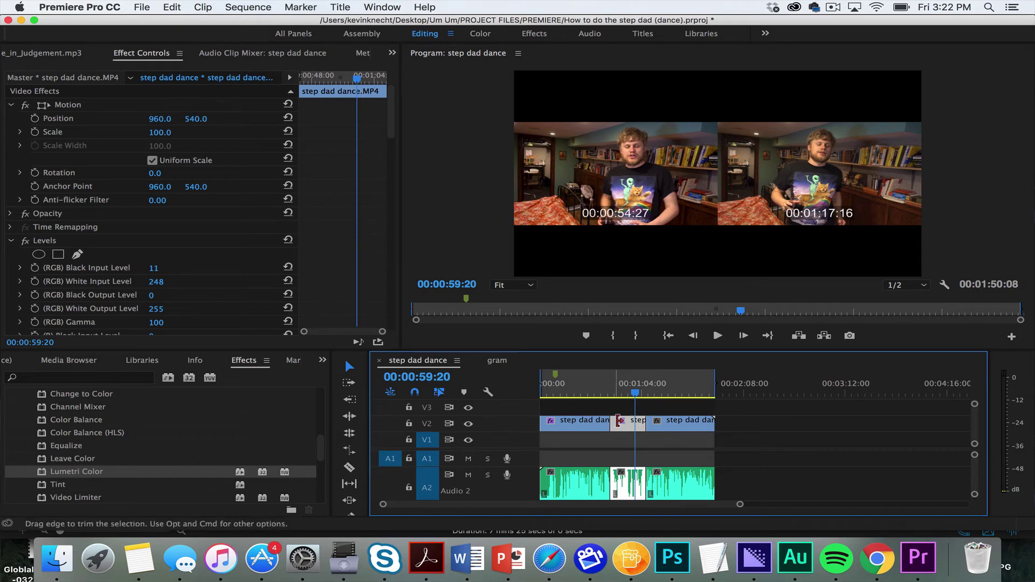
left_click(667, 392)
Paste Attributes onto the last V2 clip with Motion unchecked and Levels and Lumetri Color checked
left_click_drag(667, 393, 666, 393)
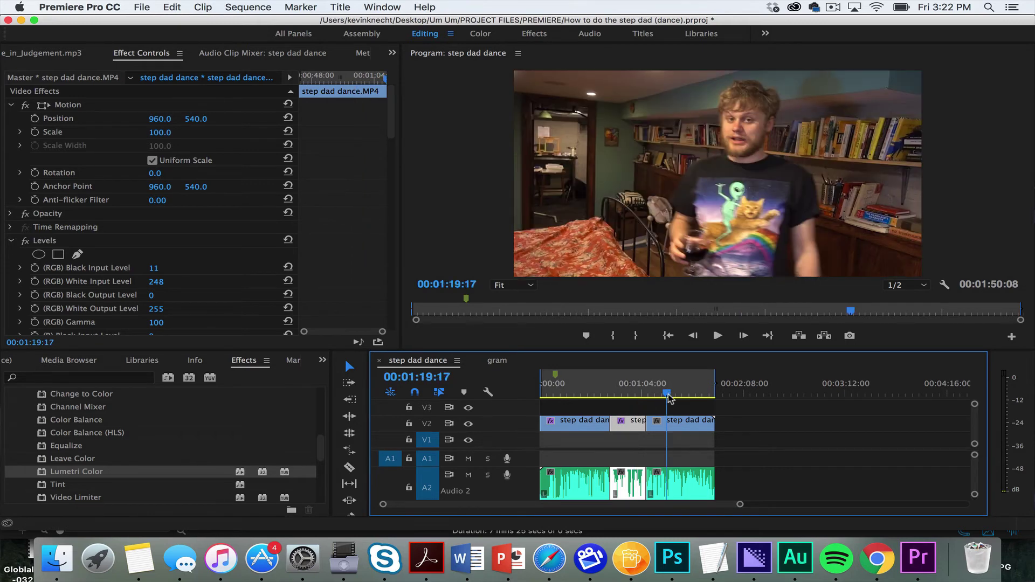
left_click(679, 425)
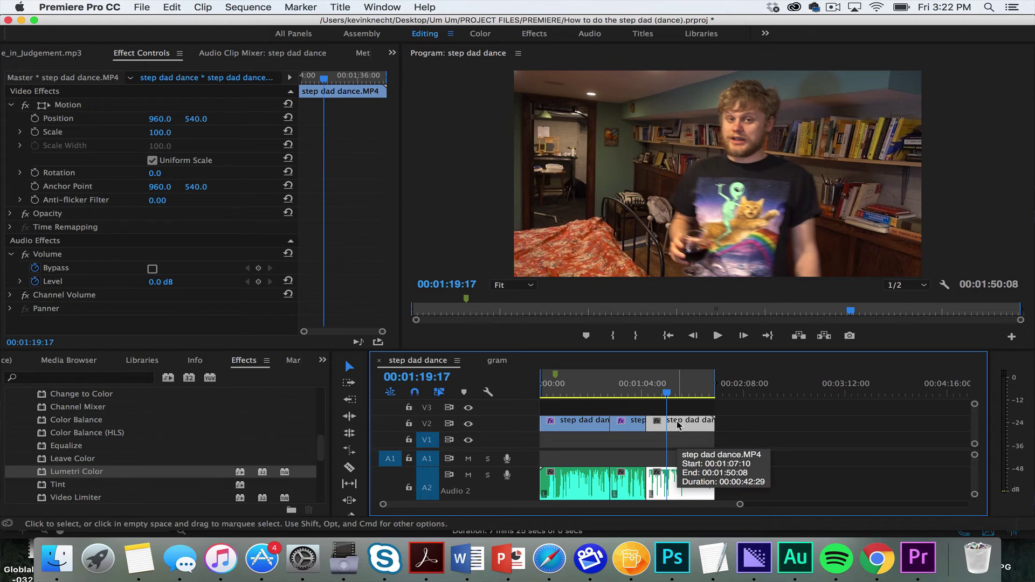
right_click(679, 426)
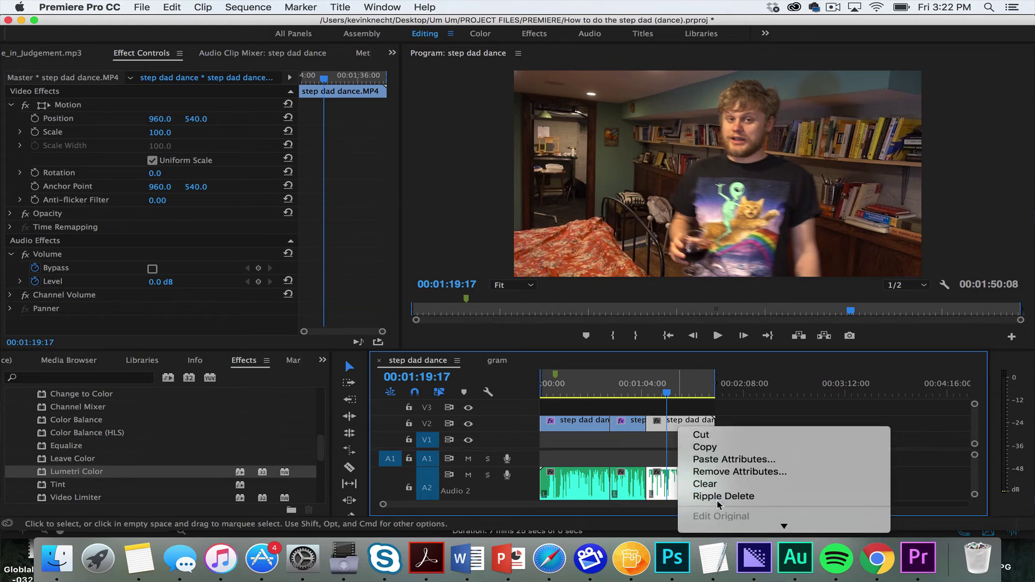
left_click(721, 461)
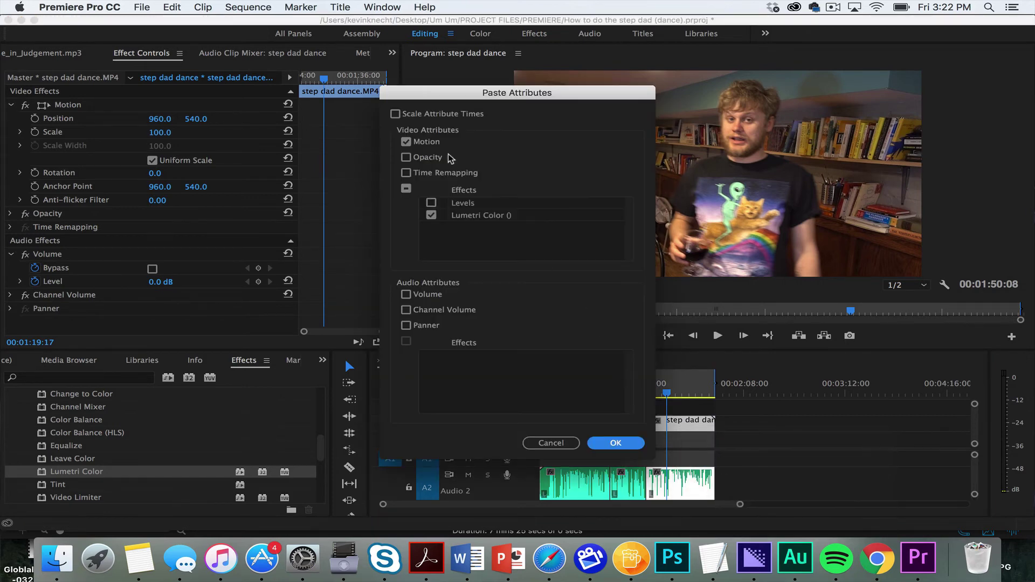
left_click(408, 142)
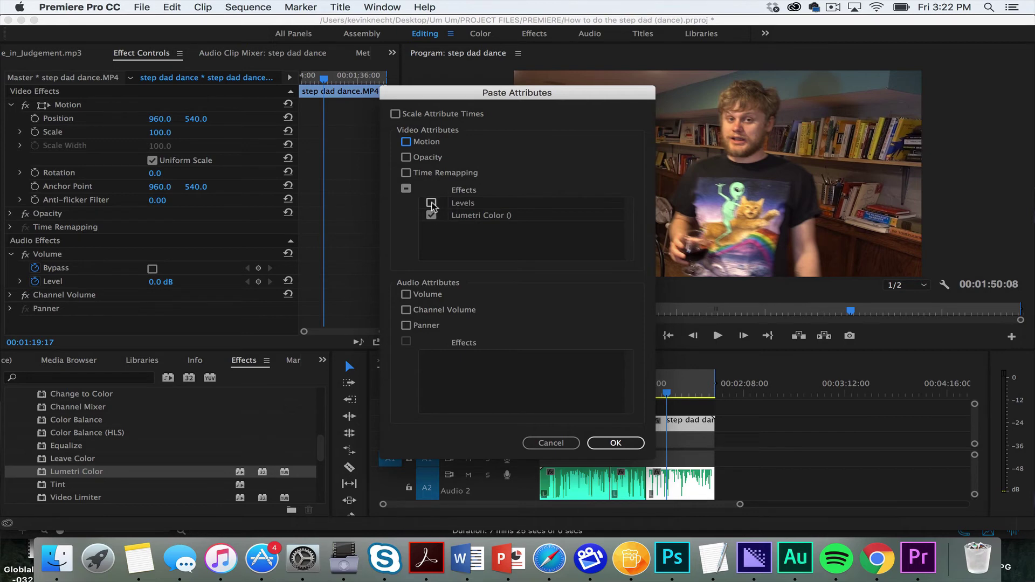
left_click(431, 203)
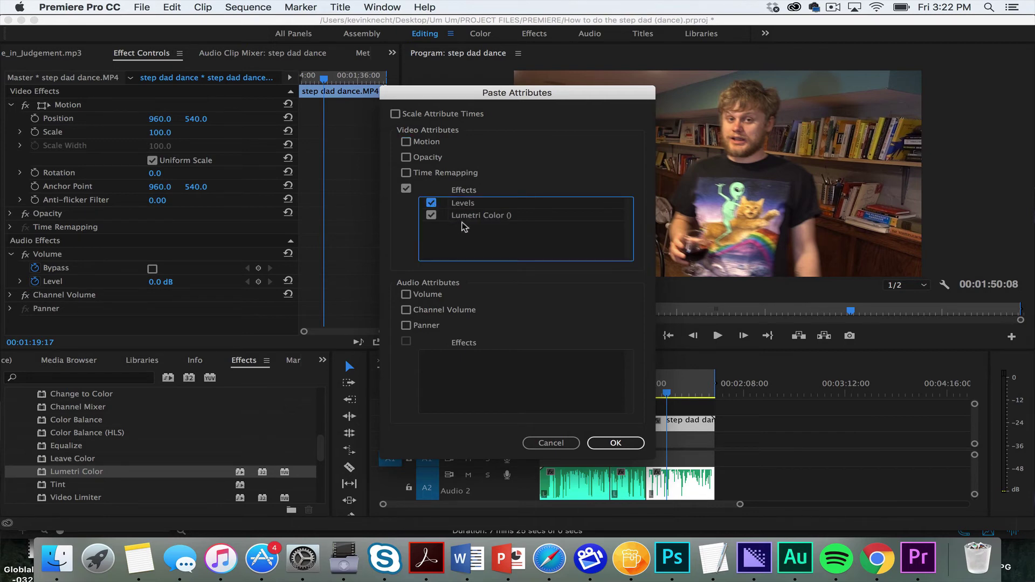
left_click(613, 441)
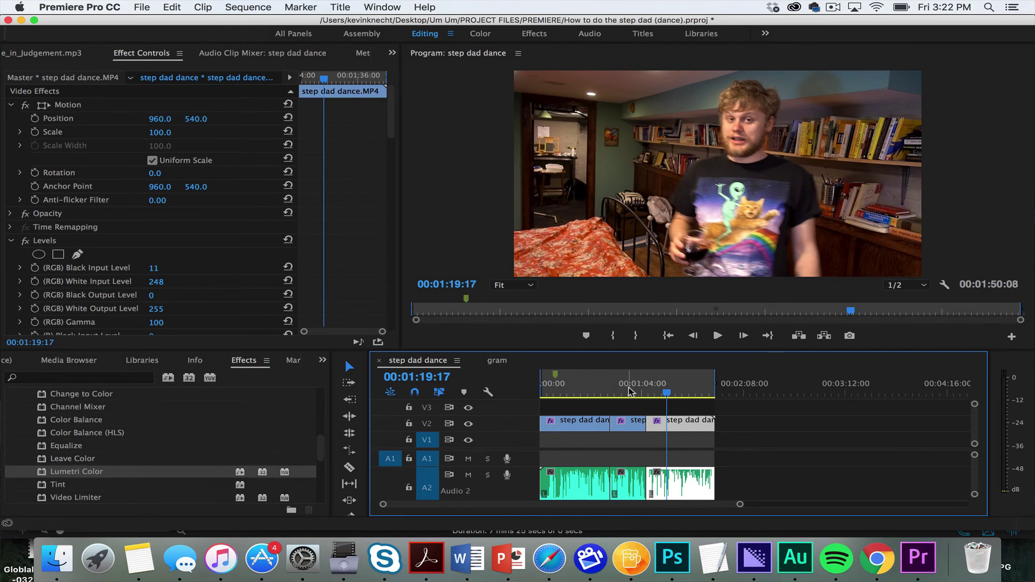
left_click(624, 389)
left_click(665, 389)
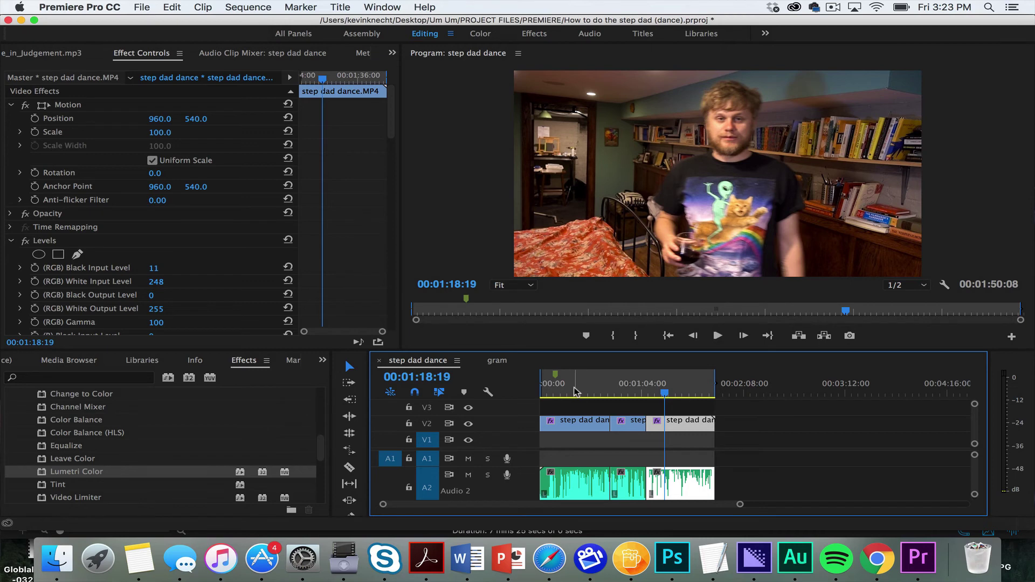
mouse_move(575, 392)
left_mouse_down()
mouse_move(550, 389)
mouse_move(570, 390)
left_mouse_up()
key("space")
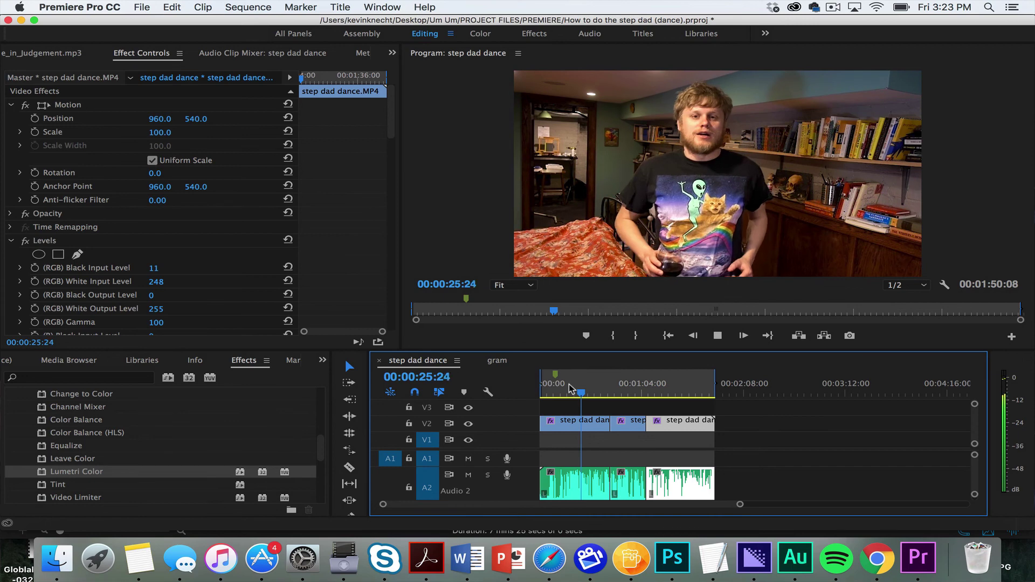
key("space")
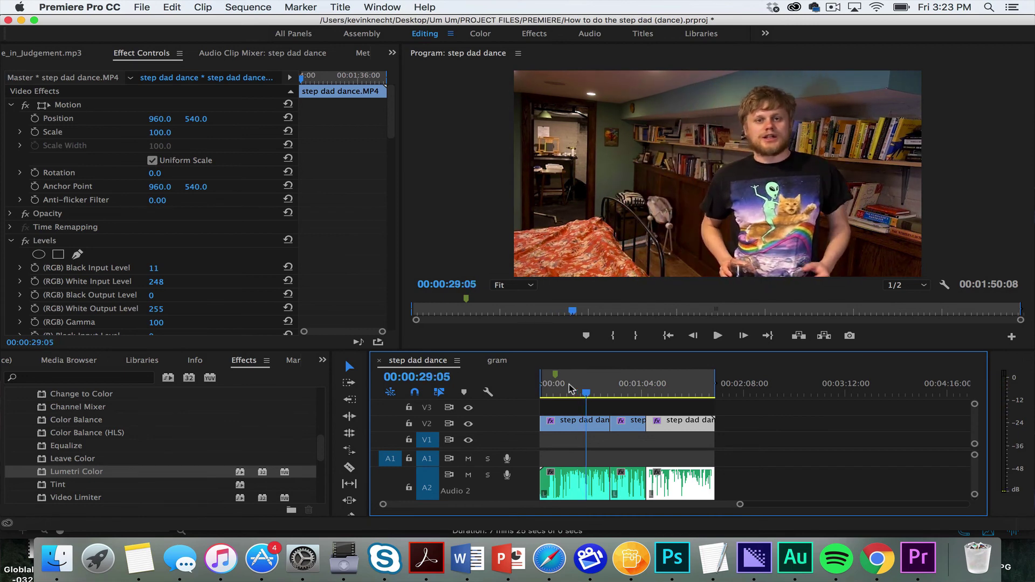